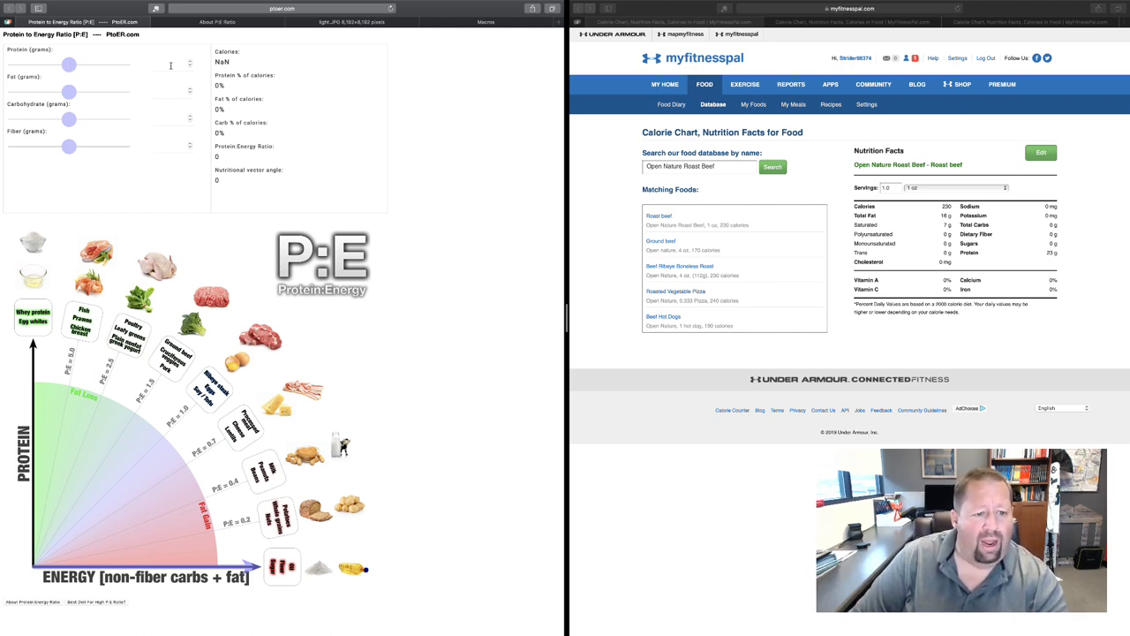
Step: Enter 12 g protein with fat, carbohydrate and fiber each at 0 g
left_click(171, 65)
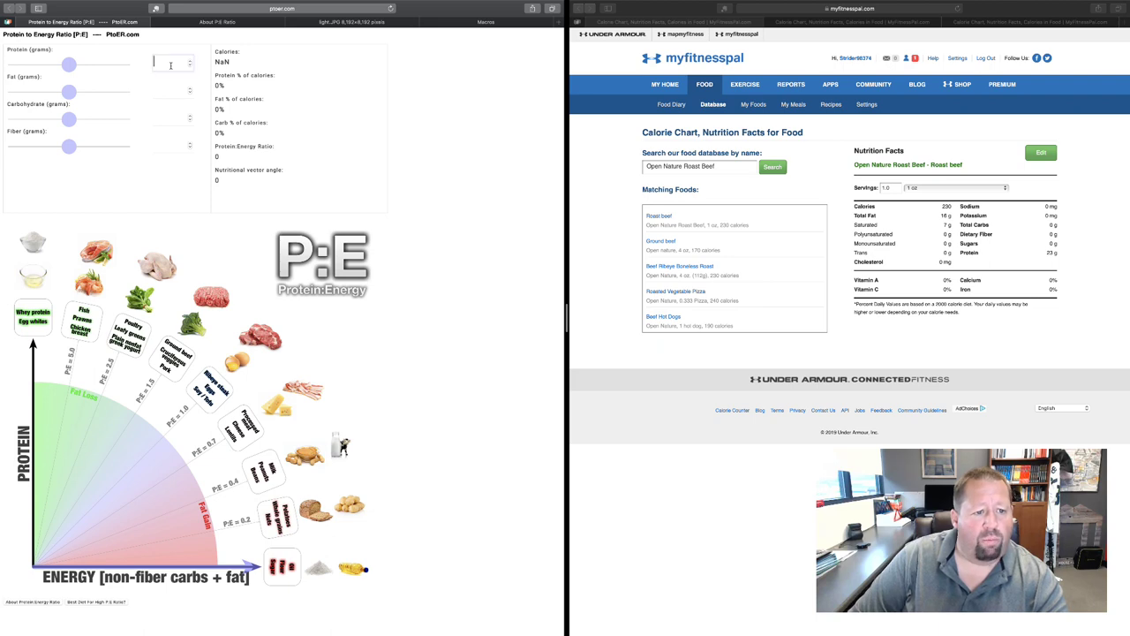
type("12")
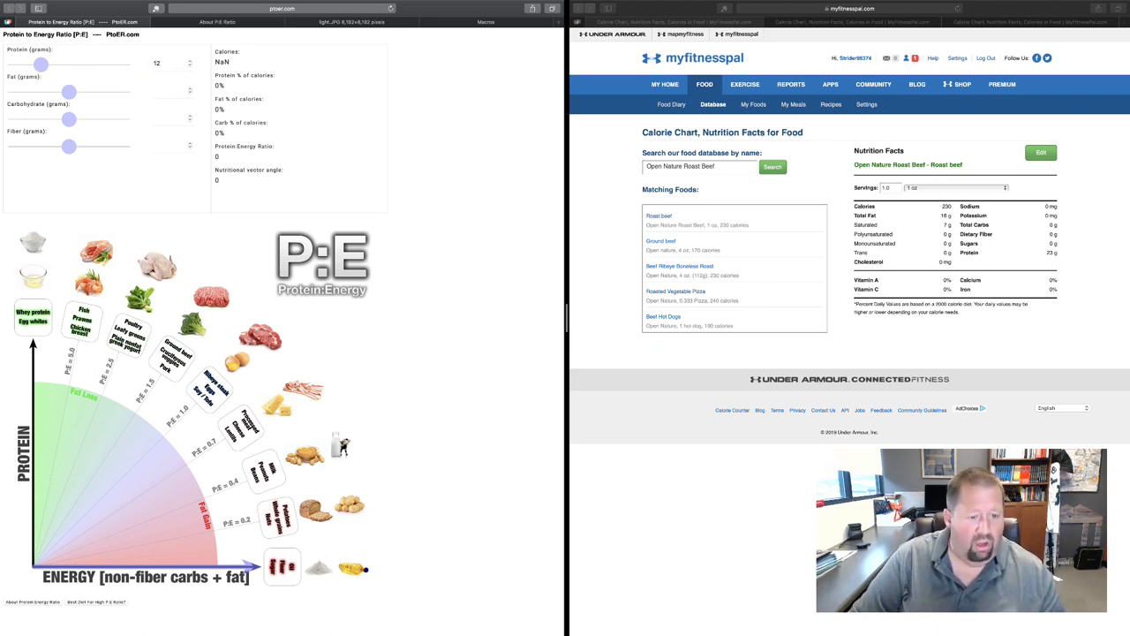
left_click(164, 89)
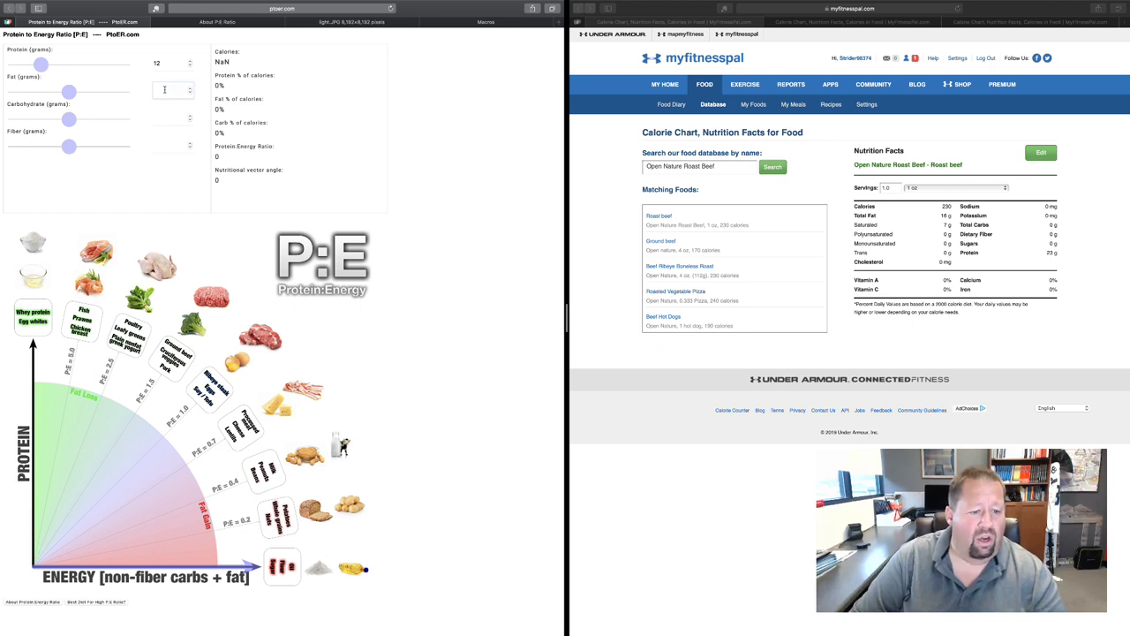
type("0")
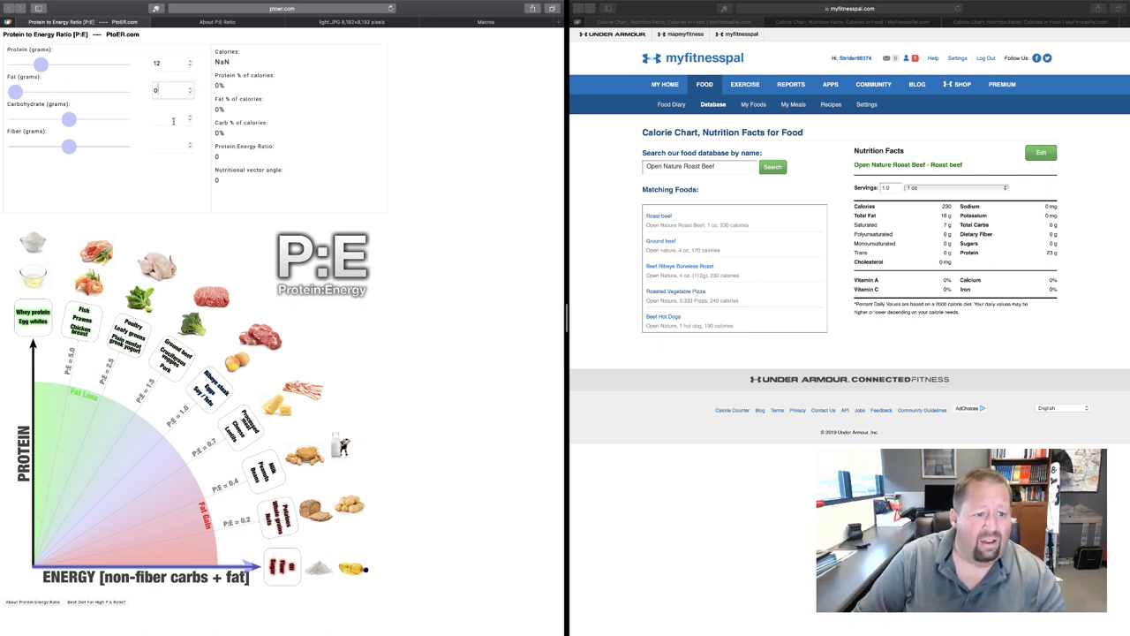
left_click(173, 121)
type("0")
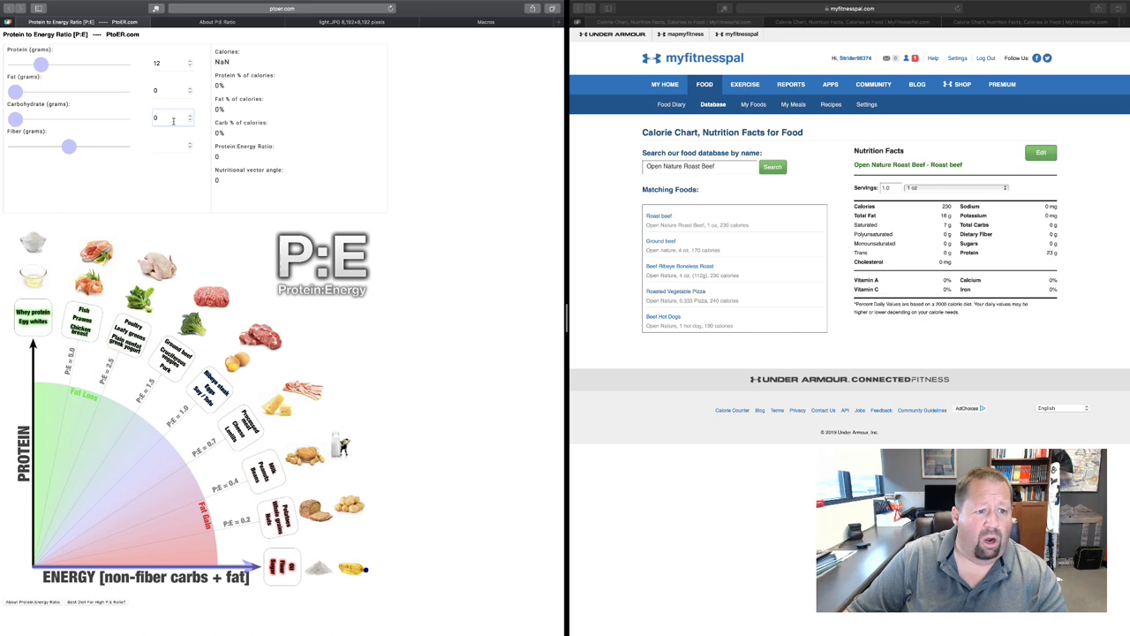
left_click(169, 145)
type("0")
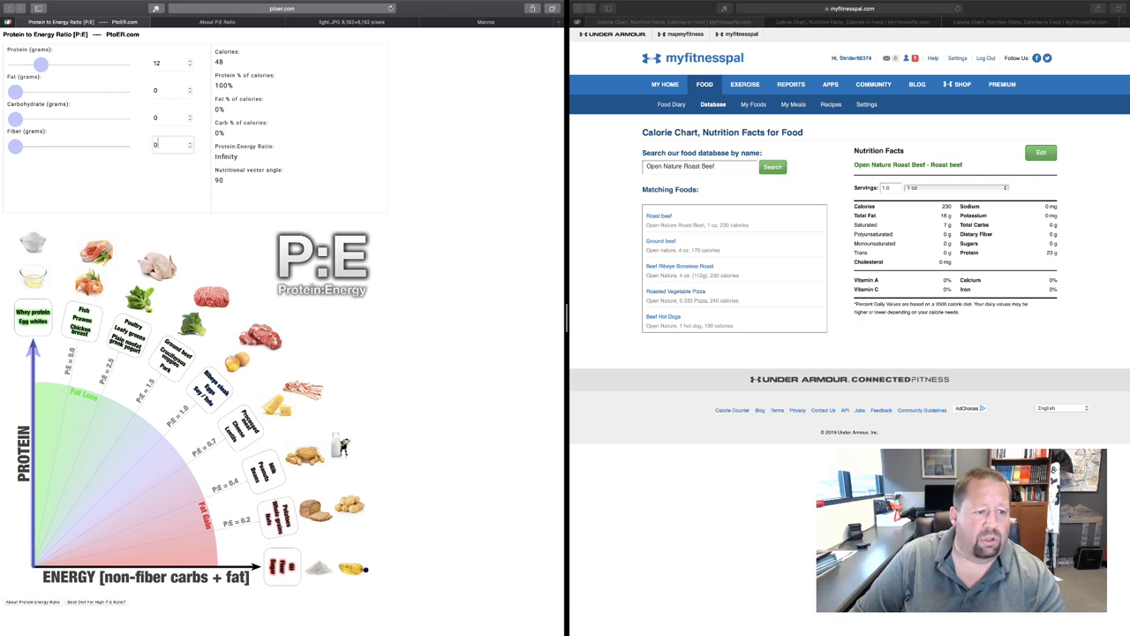
Step: Change fat to 2 g, carbohydrate to 4 g and fiber to 2 g, giving 74 calories and P:E 3
left_click(173, 90)
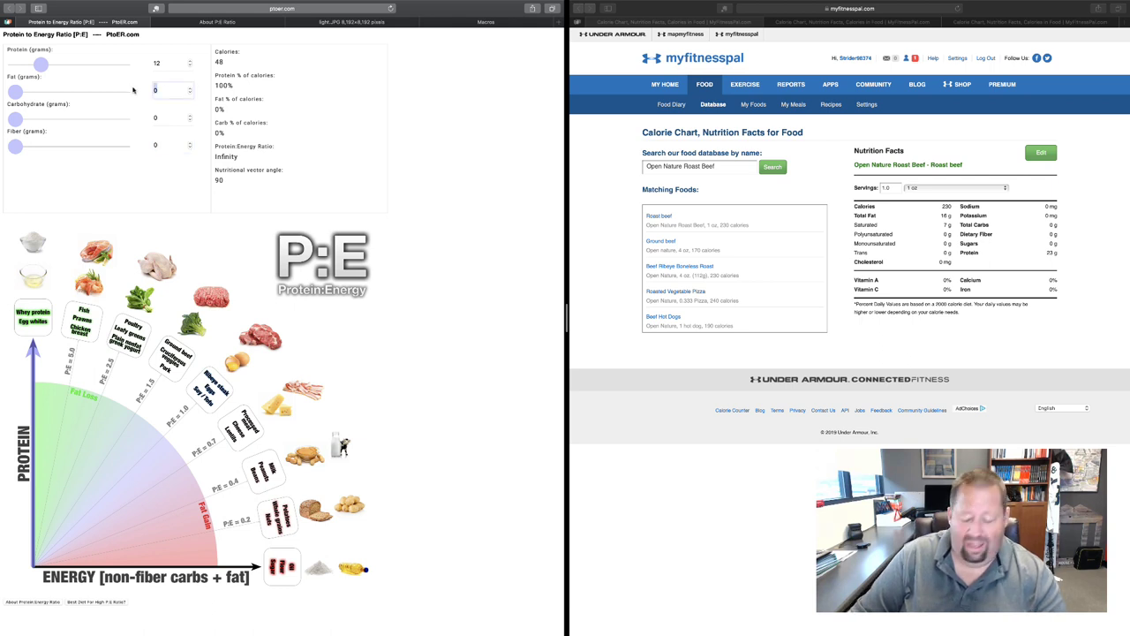
type("2")
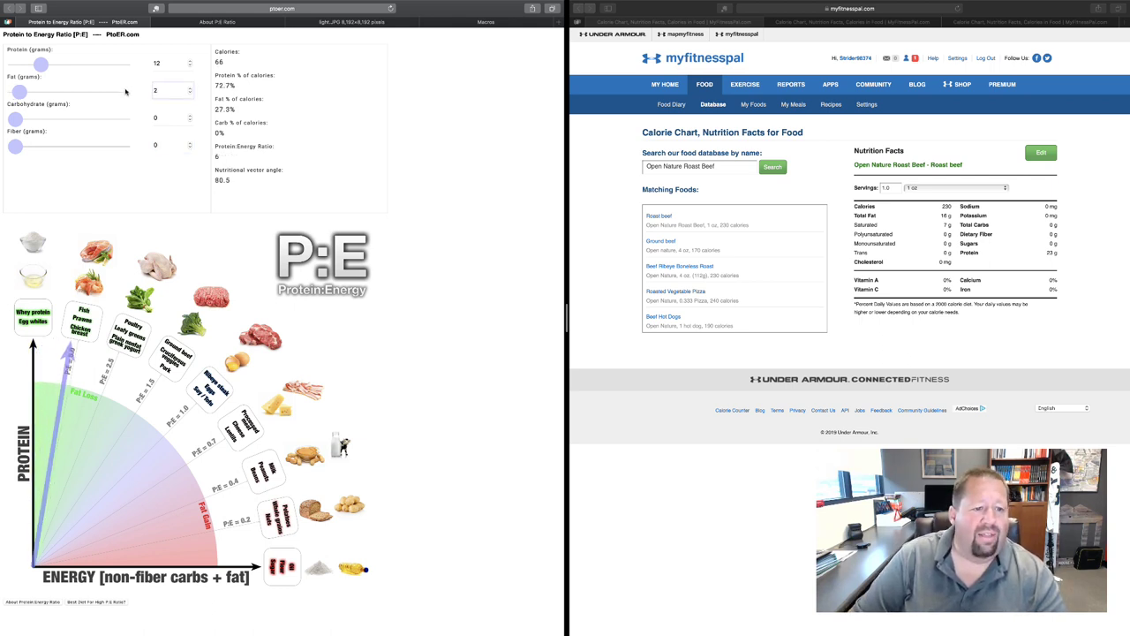
left_click(169, 119)
type("4")
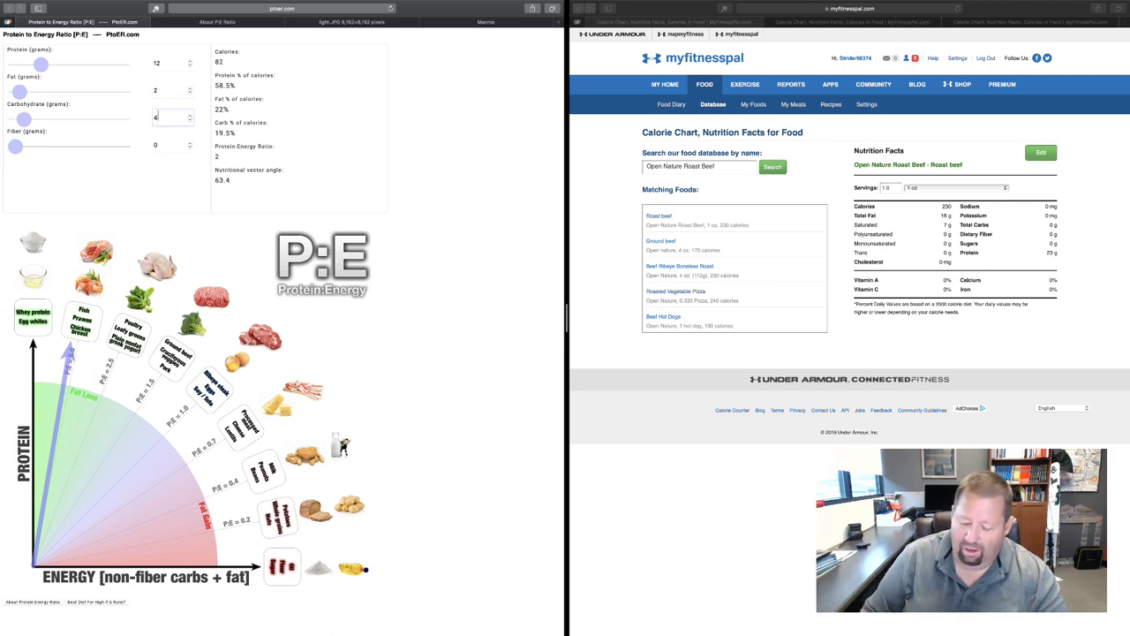
left_click(153, 144)
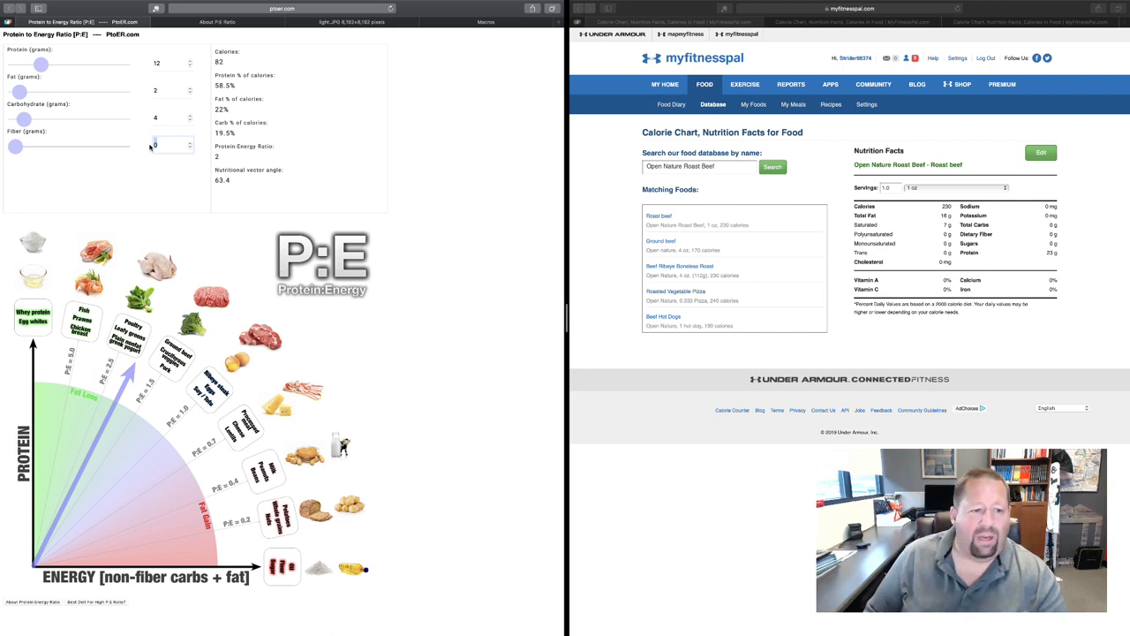
type("2")
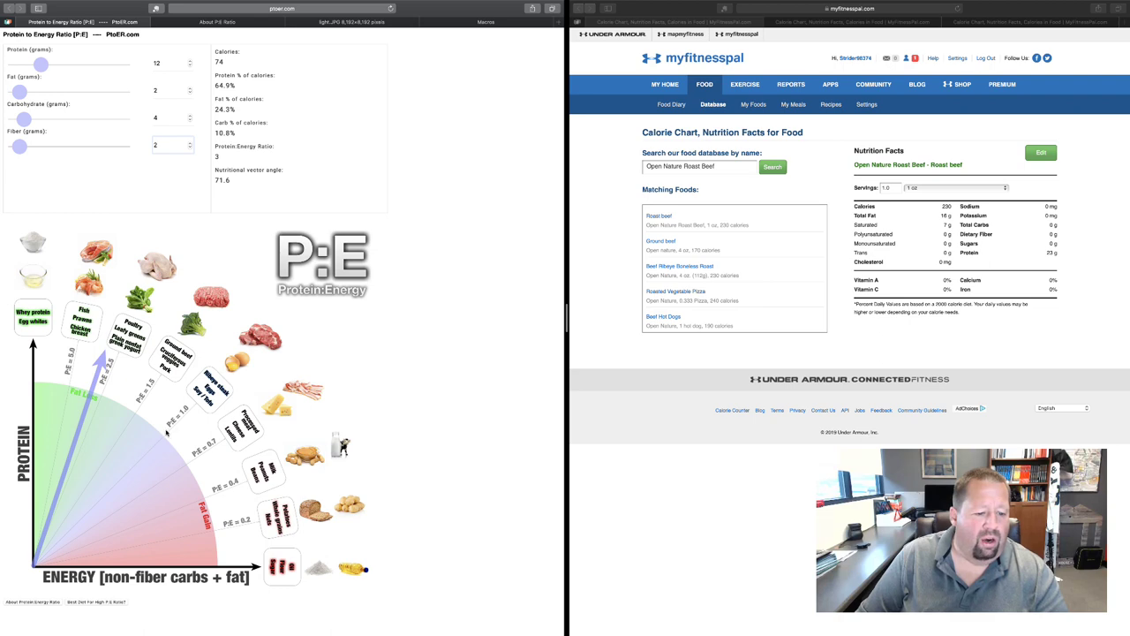
Step: Set fat to 12 g, with carbohydrate and fiber at 0 g, giving 156 calories and P:E 1
double_click(160, 91)
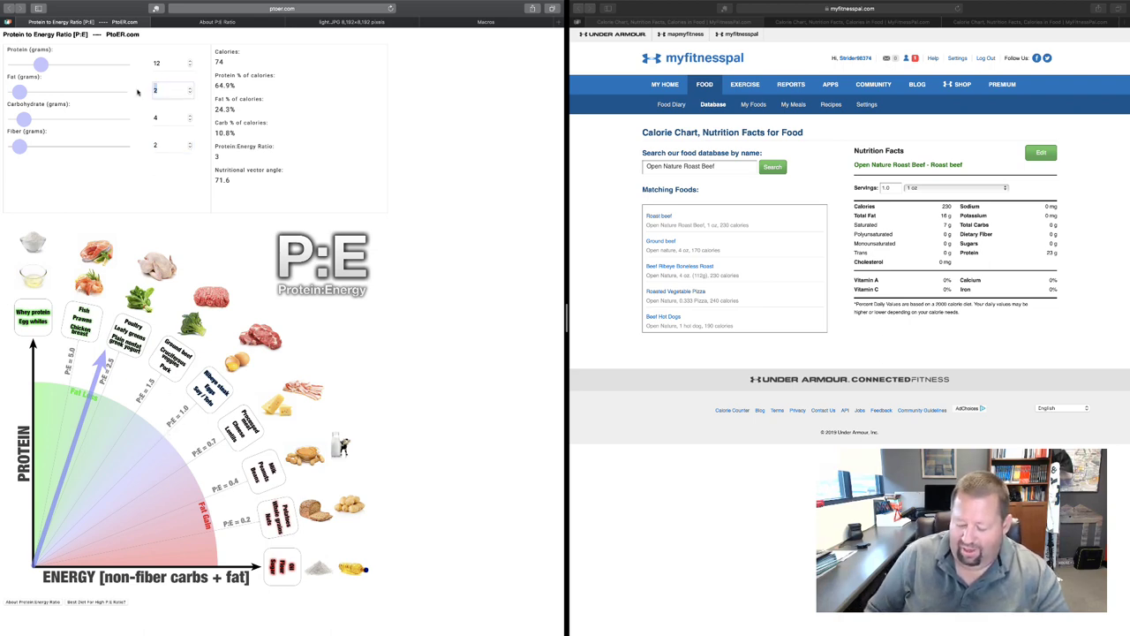
type("12")
double_click(147, 116)
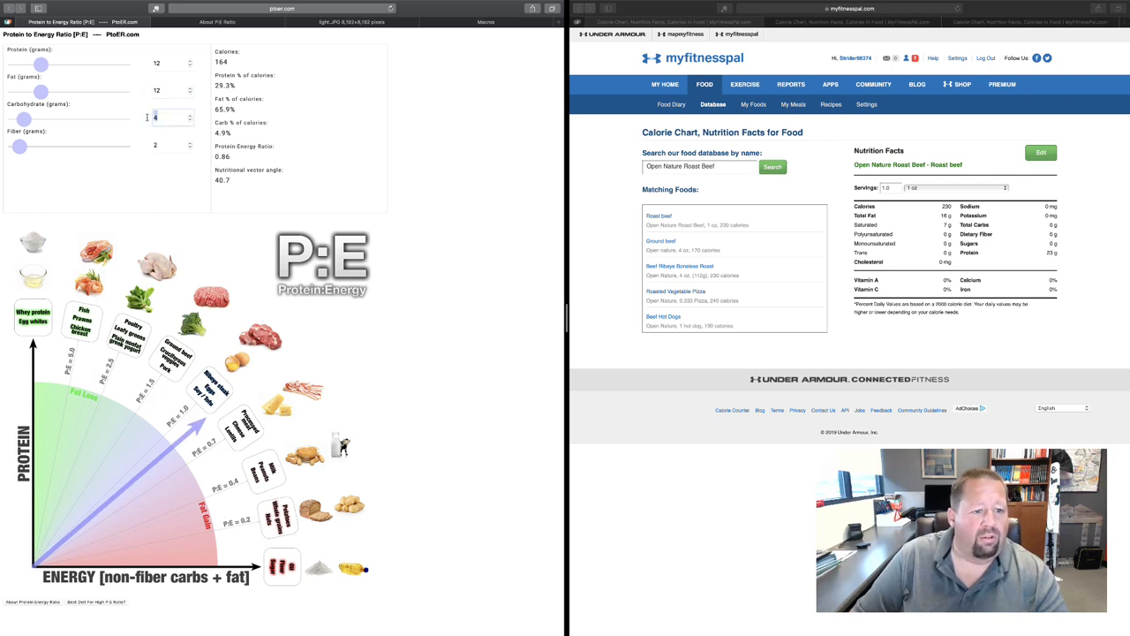
type("2")
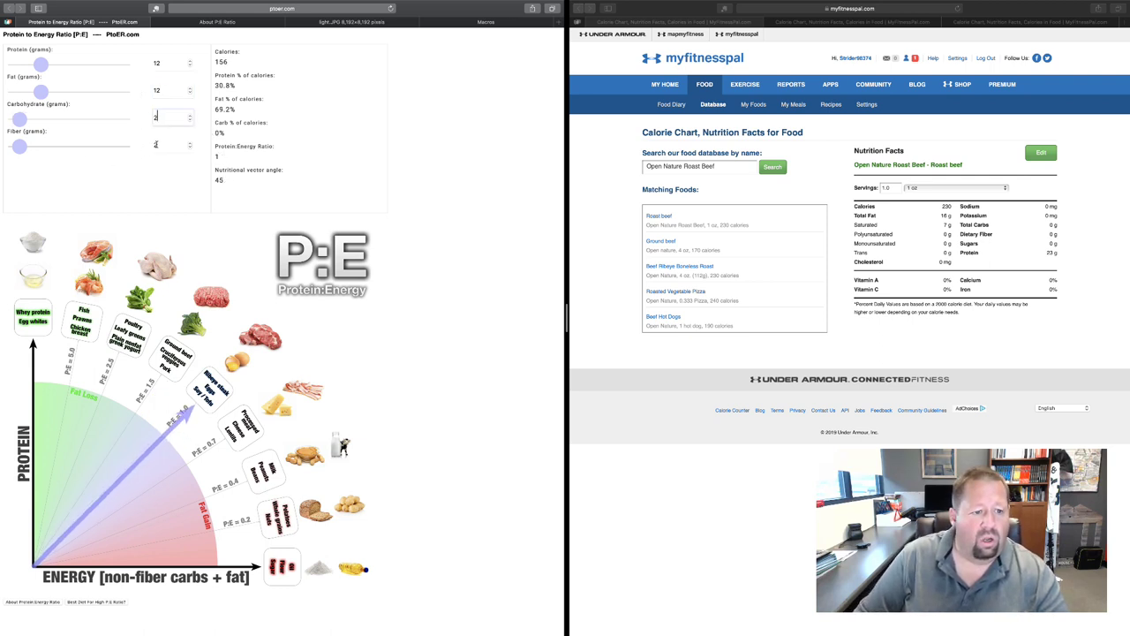
double_click(154, 146)
type("0")
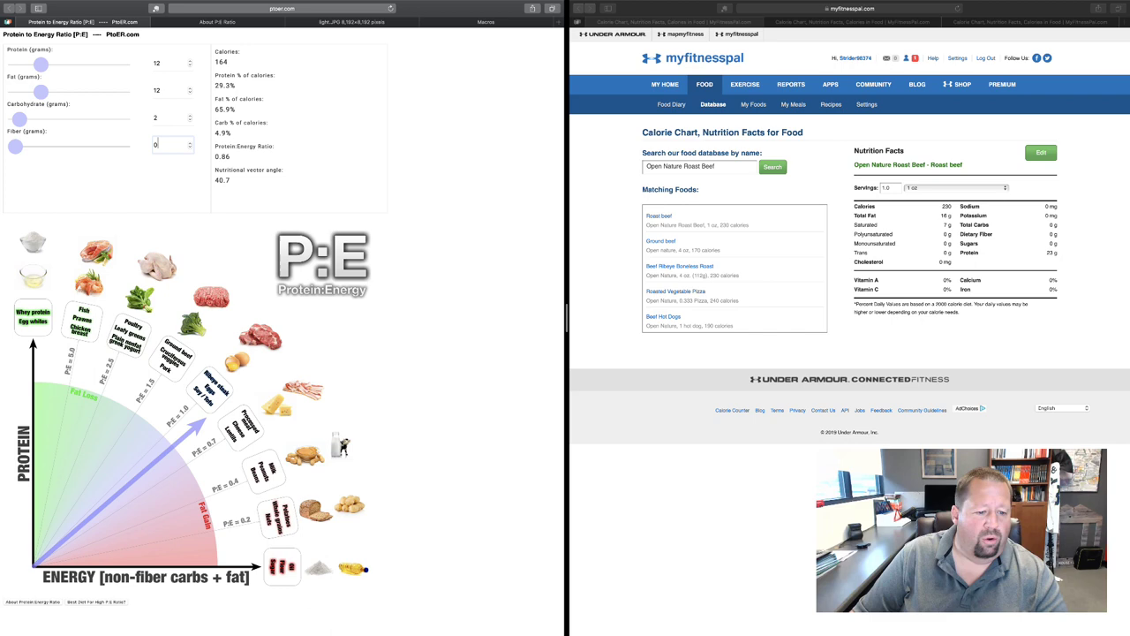
double_click(154, 117)
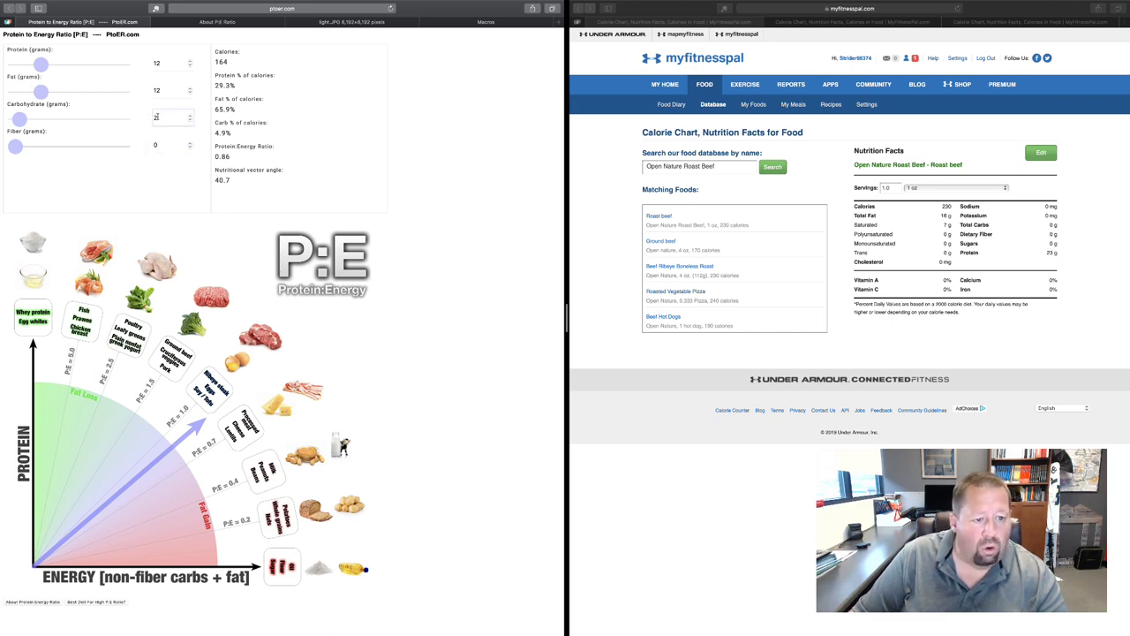
type("0")
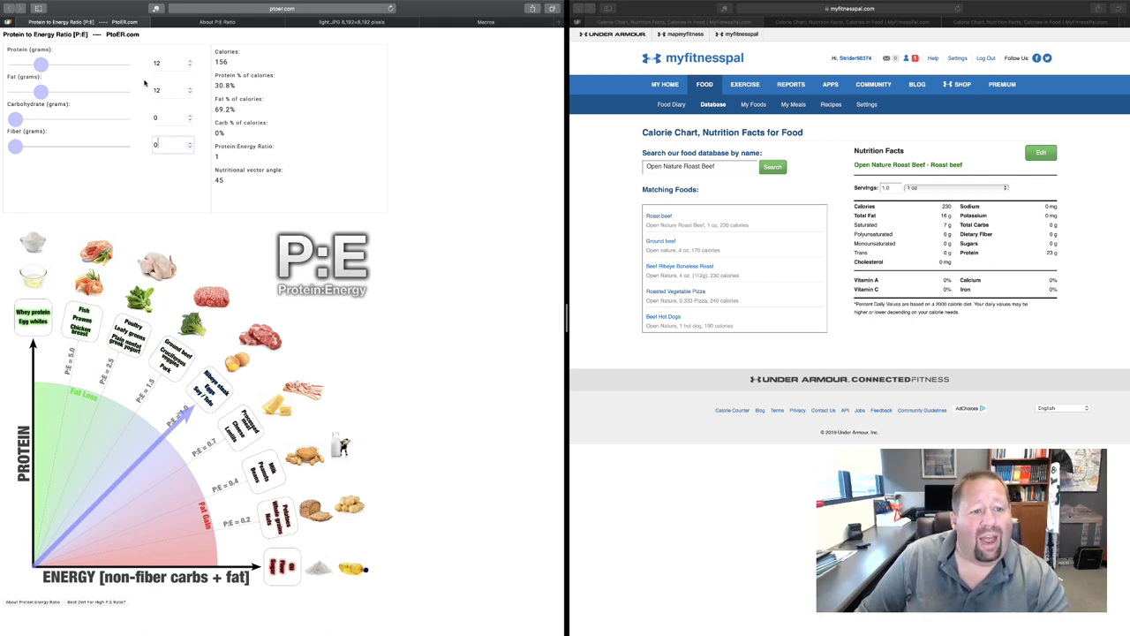
Step: Try protein at 24 g, then 6 g, against the 12 g of fat
left_click_drag(165, 66, 152, 66)
type("24")
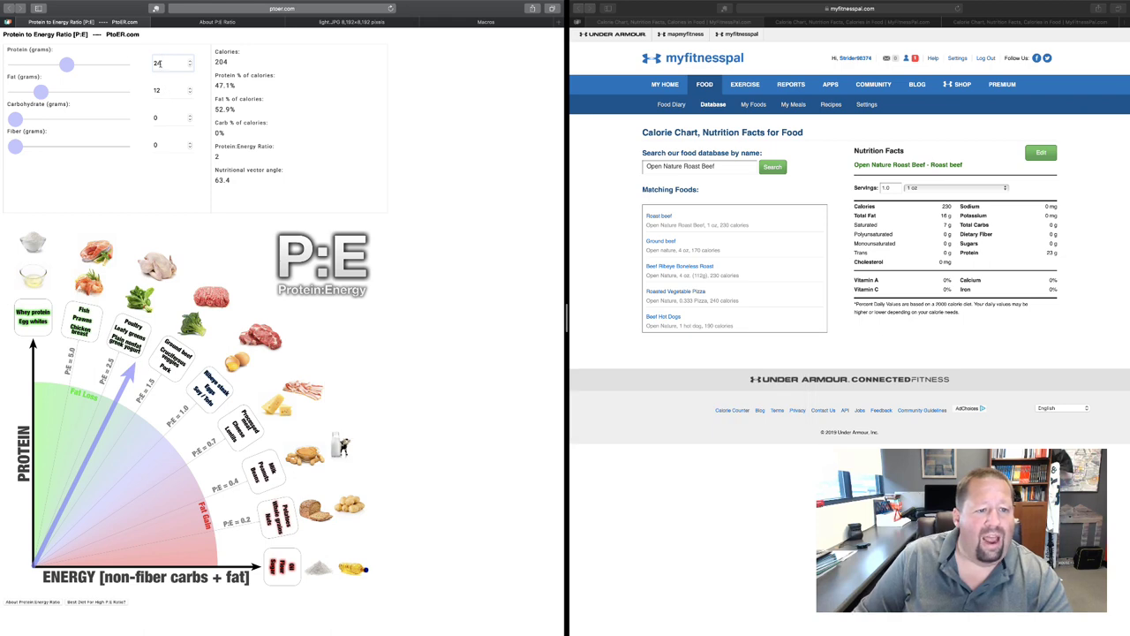
left_click_drag(162, 62, 130, 61)
type("6")
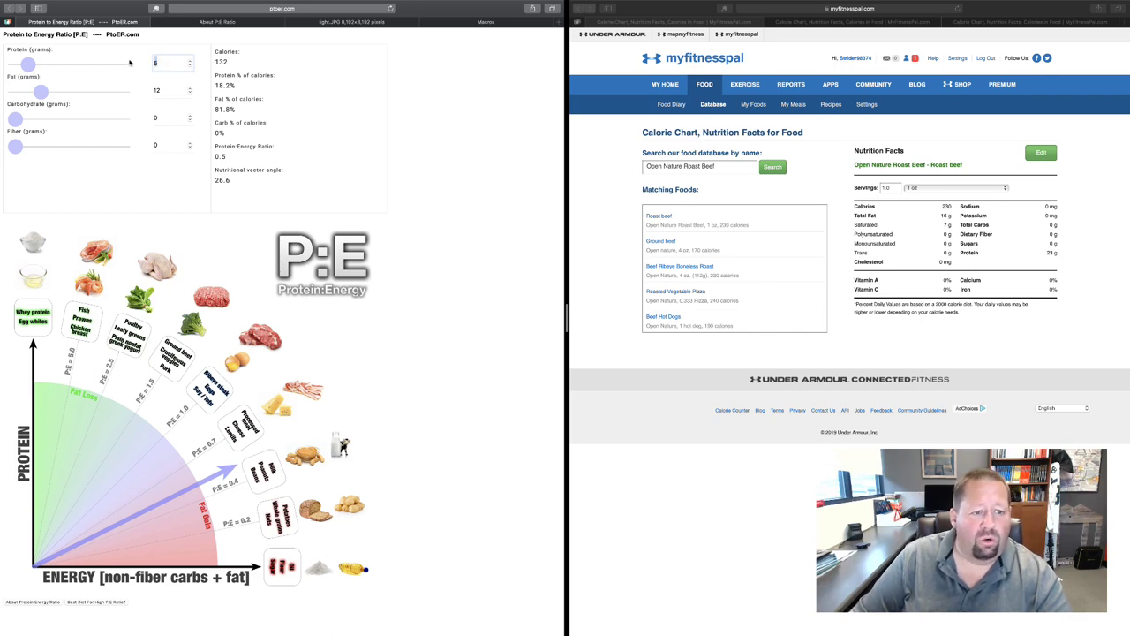
Step: Set protein and fat back to 0 g
type("0")
key("Tab")
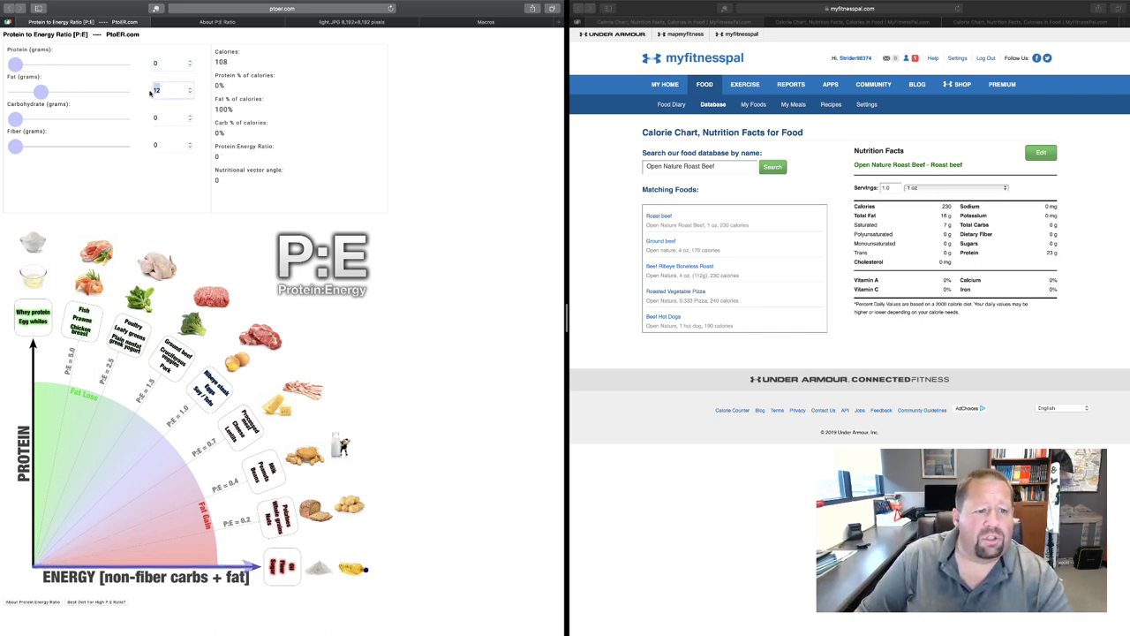
type("0")
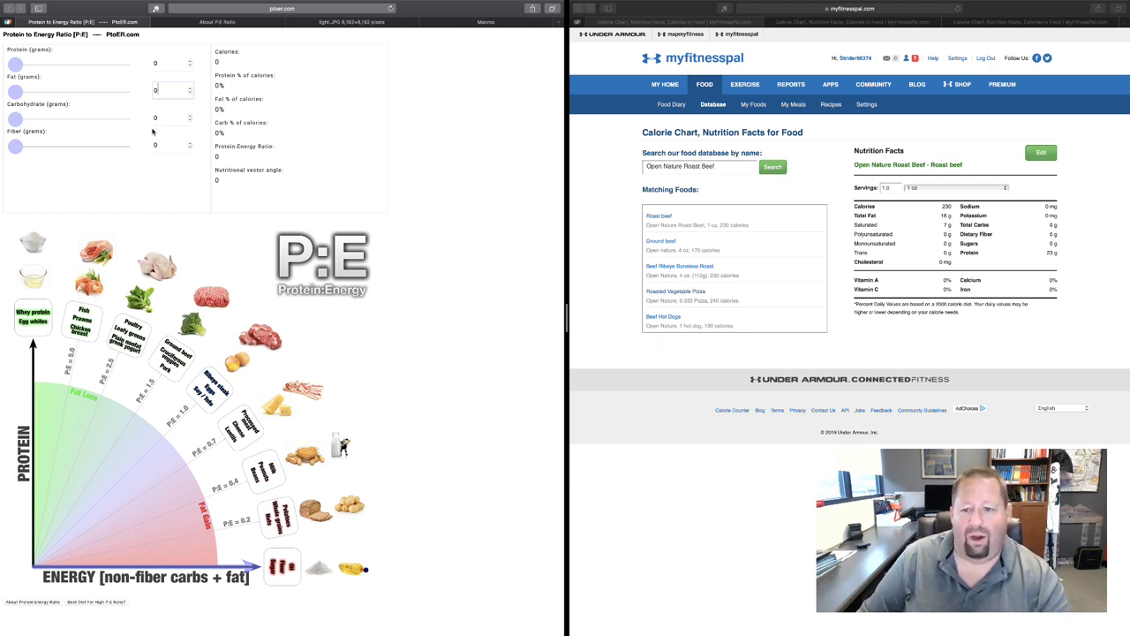
Step: Move back to the Fat (grams) field, with every amount still at 0 g
key("Tab")
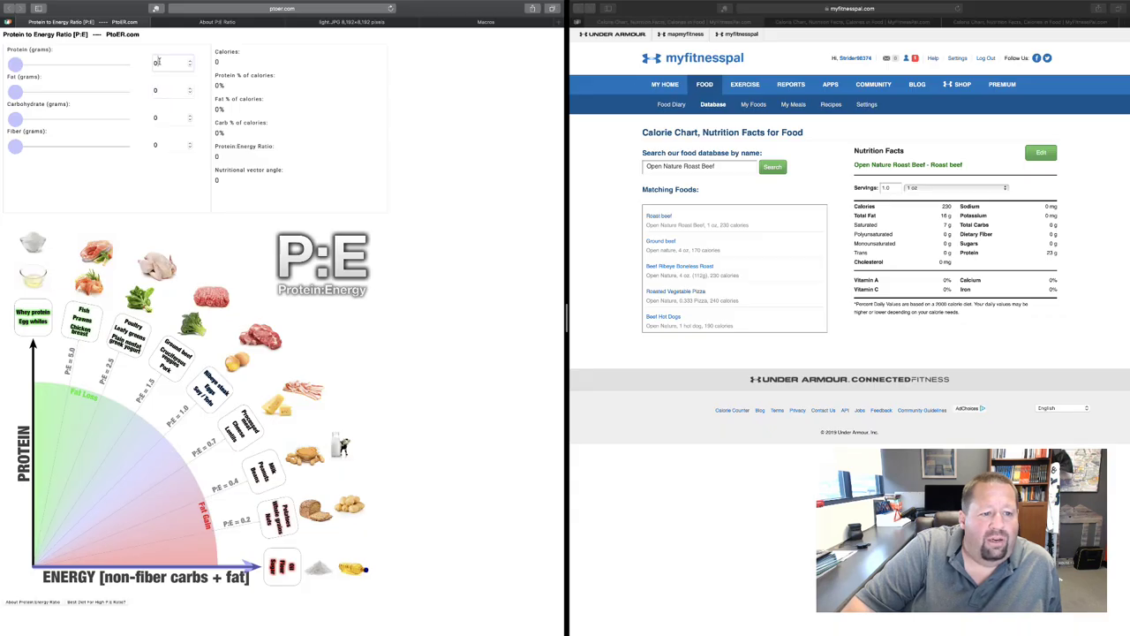
Step: Enter the roast beef's 23 g protein and 16 g fat, then highlight the 1.44 P:E result
type("23")
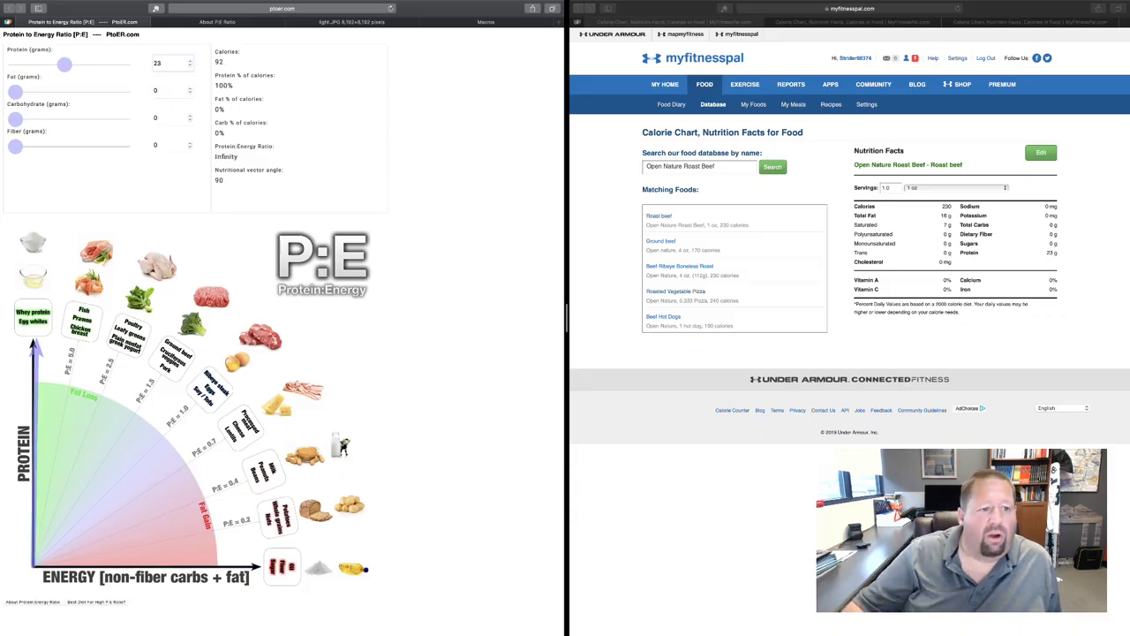
left_click(155, 90)
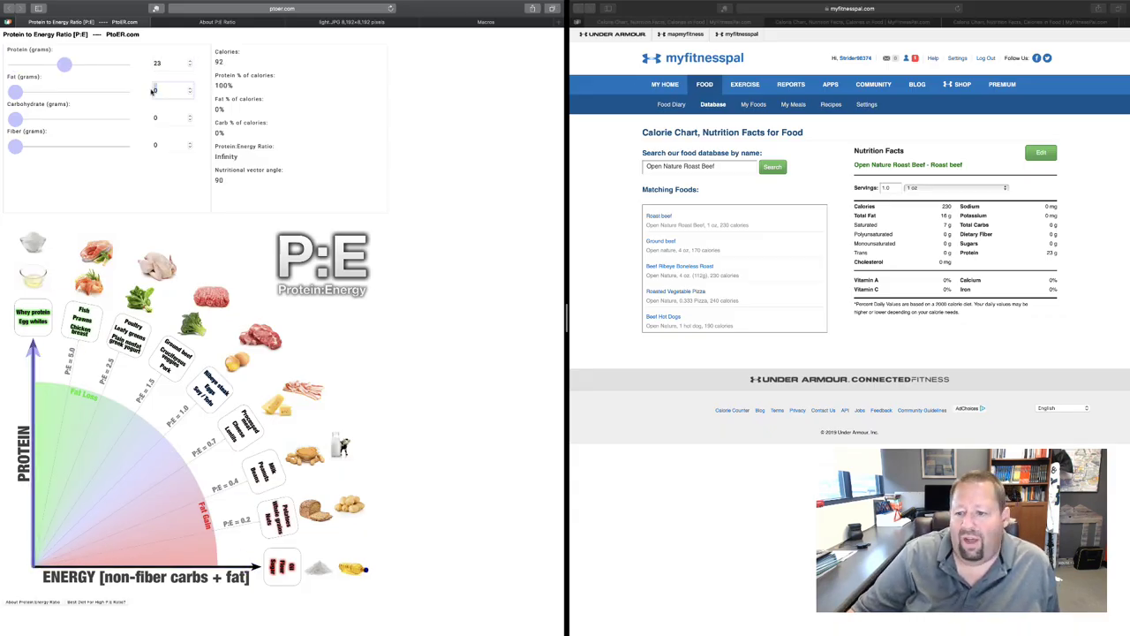
type("16")
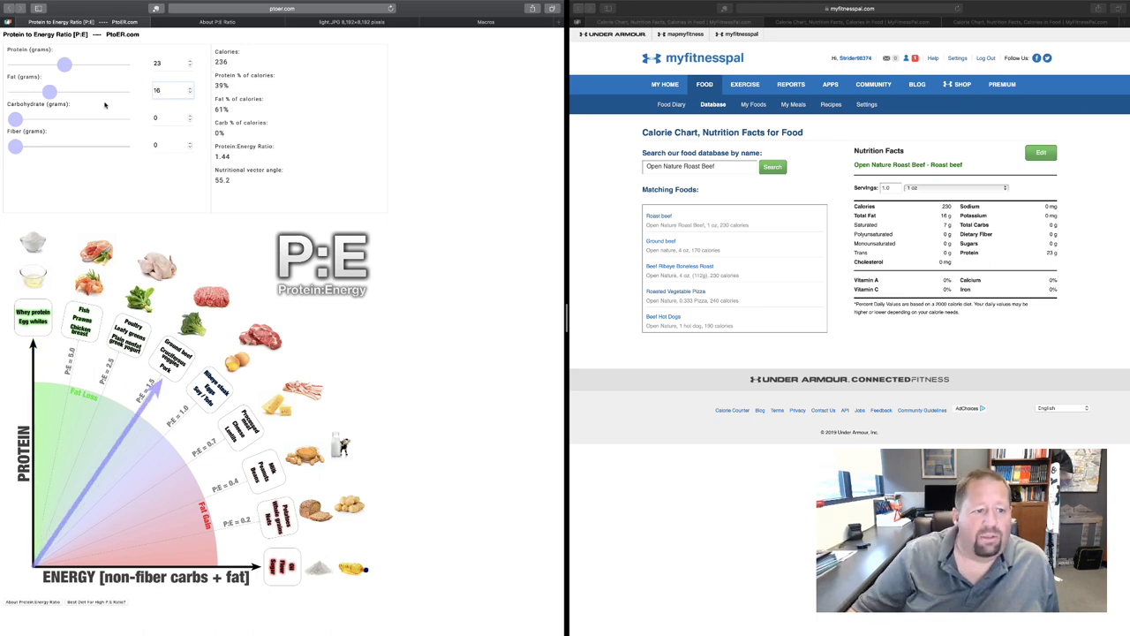
left_click(156, 115)
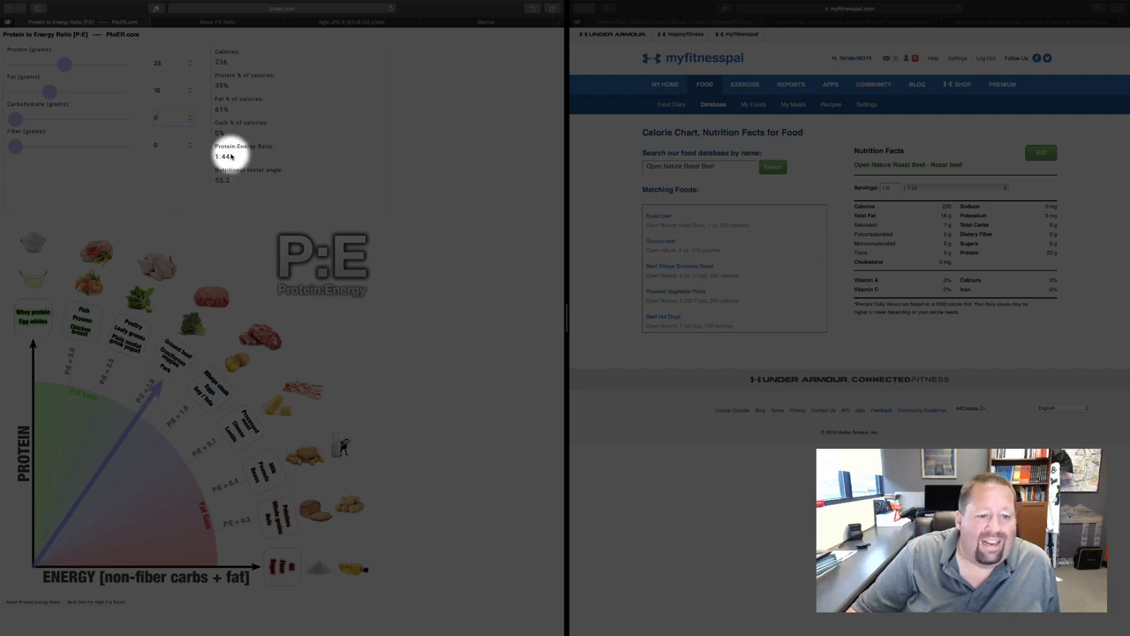
double_click(228, 155)
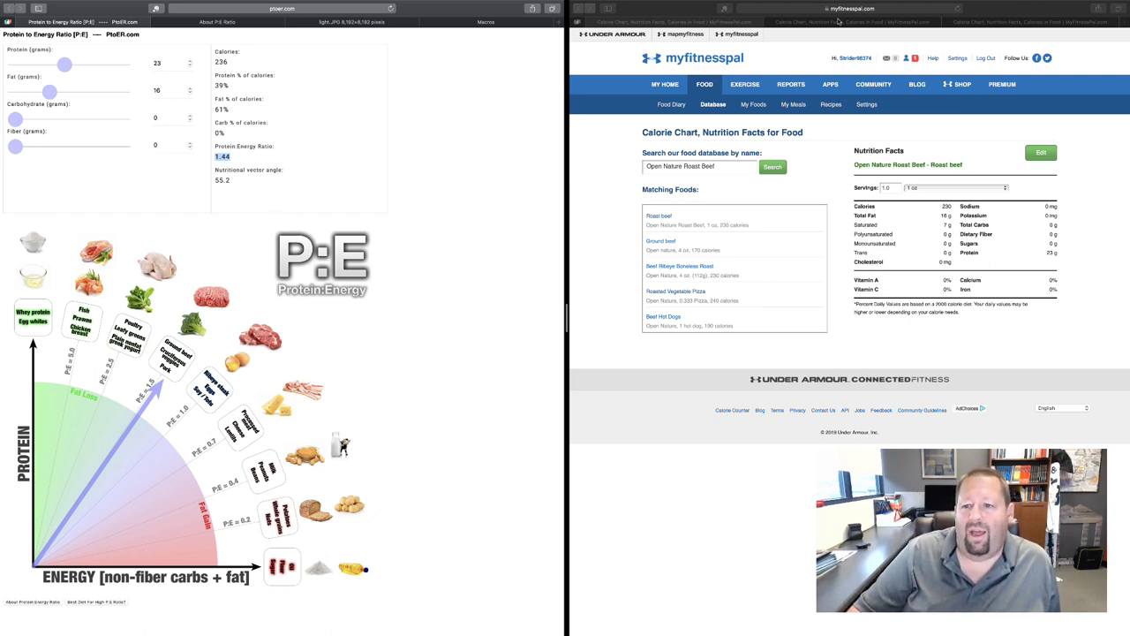
Step: Show the Baby Spinach facts in MyFitnessPal and clear the roast beef's 23 g protein and 16 g fat
left_click(839, 22)
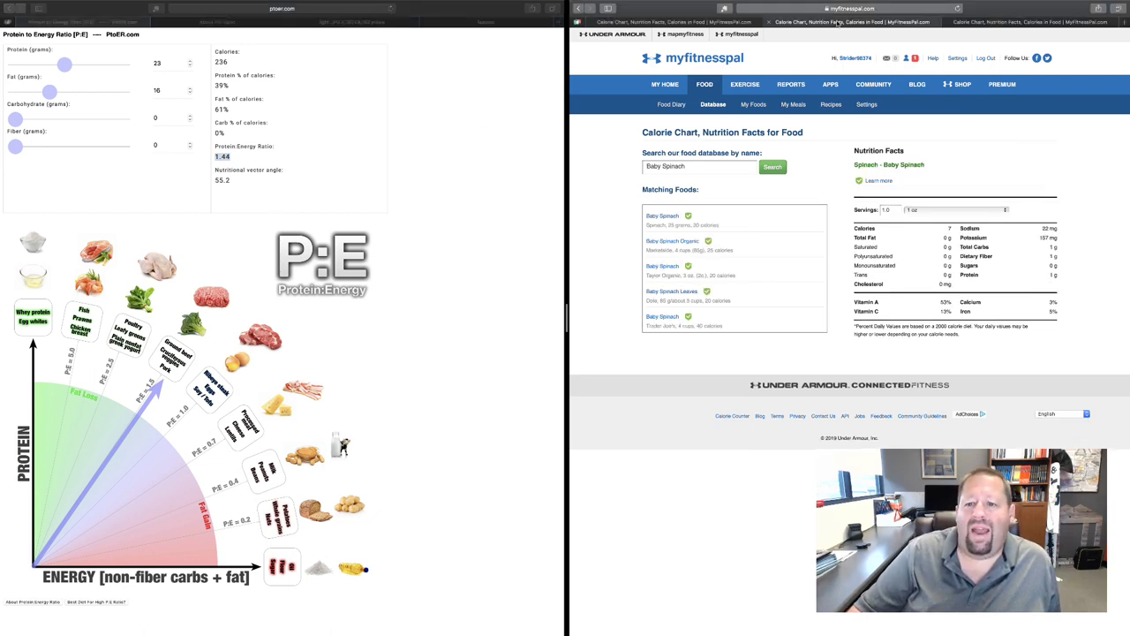
left_click(161, 62)
left_click_drag(160, 63, 132, 89)
key("BackSpace")
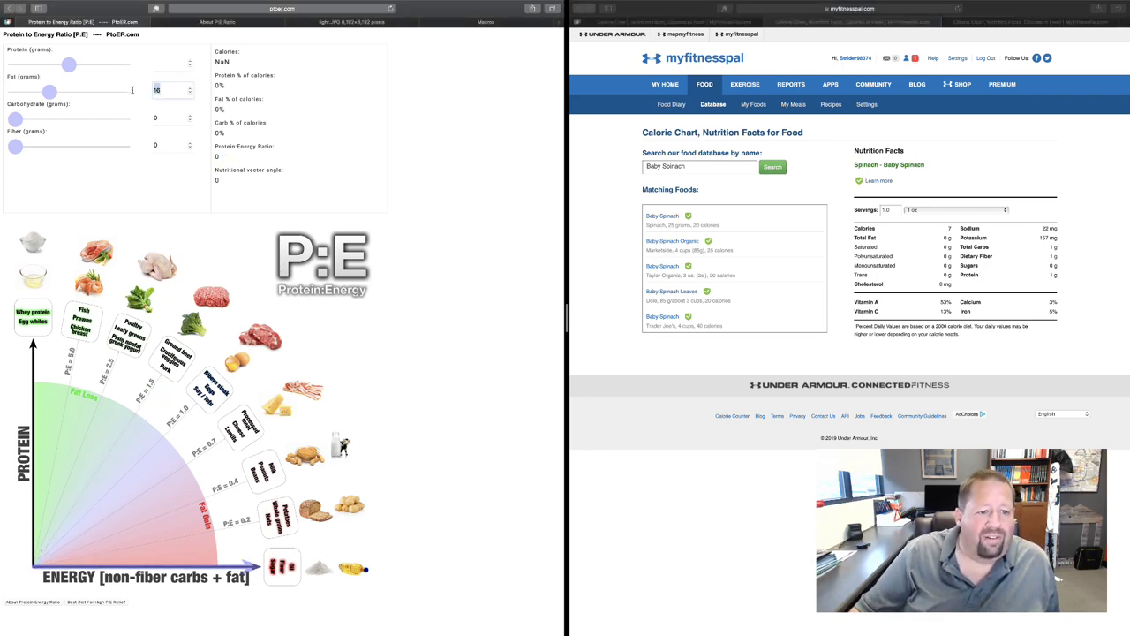
key("BackSpace")
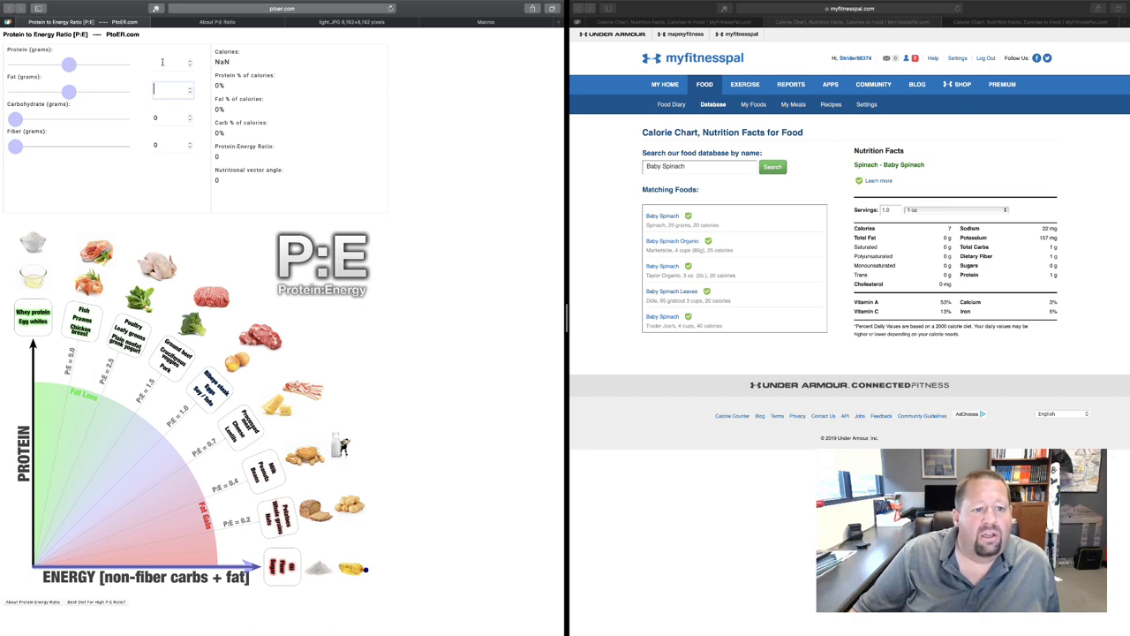
Step: Enter the spinach's 1 g protein, 0 g fat, 1 g carbohydrate and 1 g fiber
left_click(162, 61)
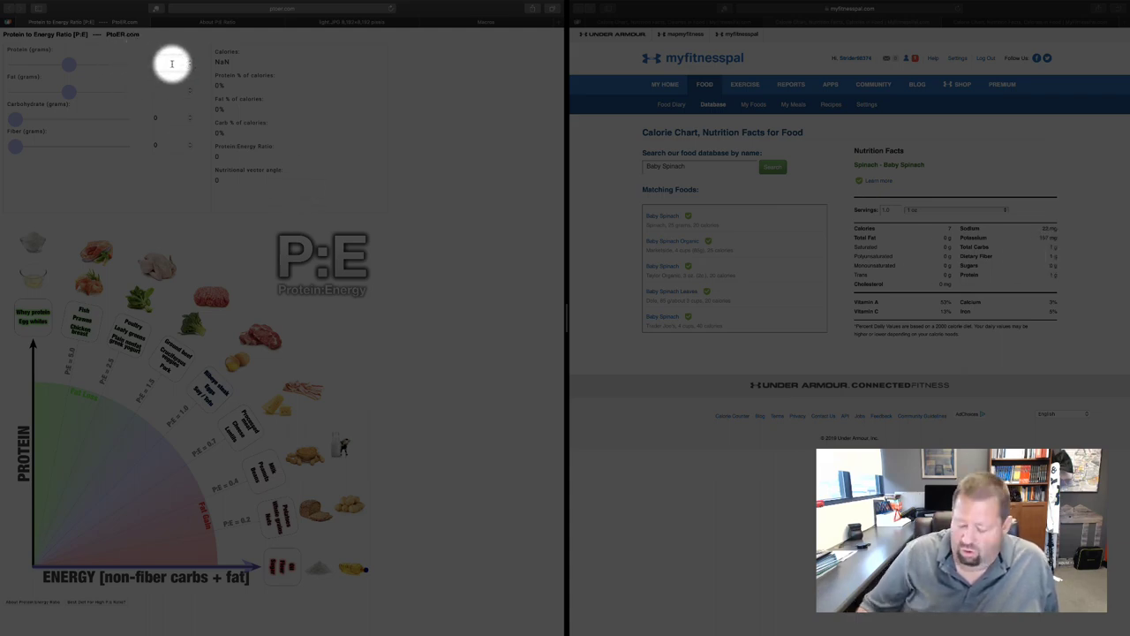
type("1")
left_click(164, 93)
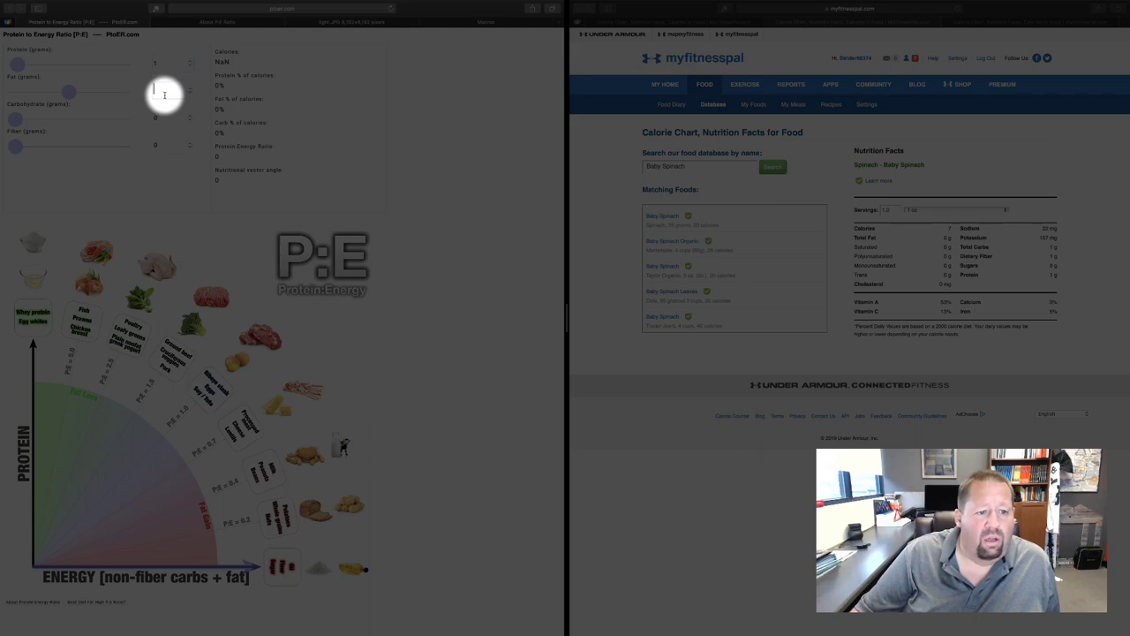
type("0")
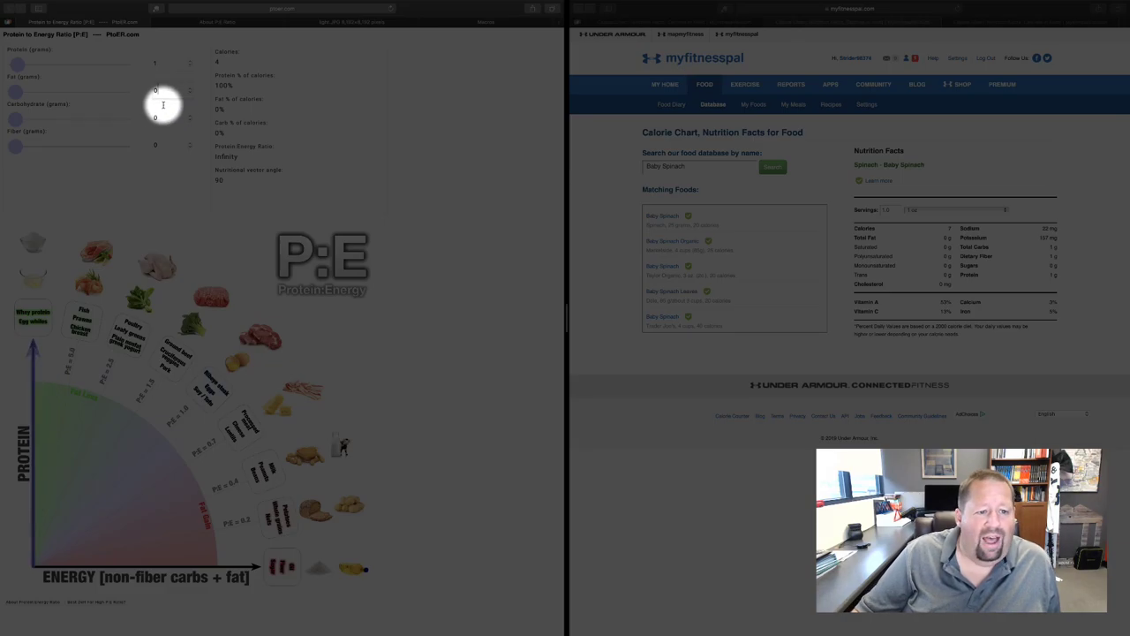
left_click(159, 117)
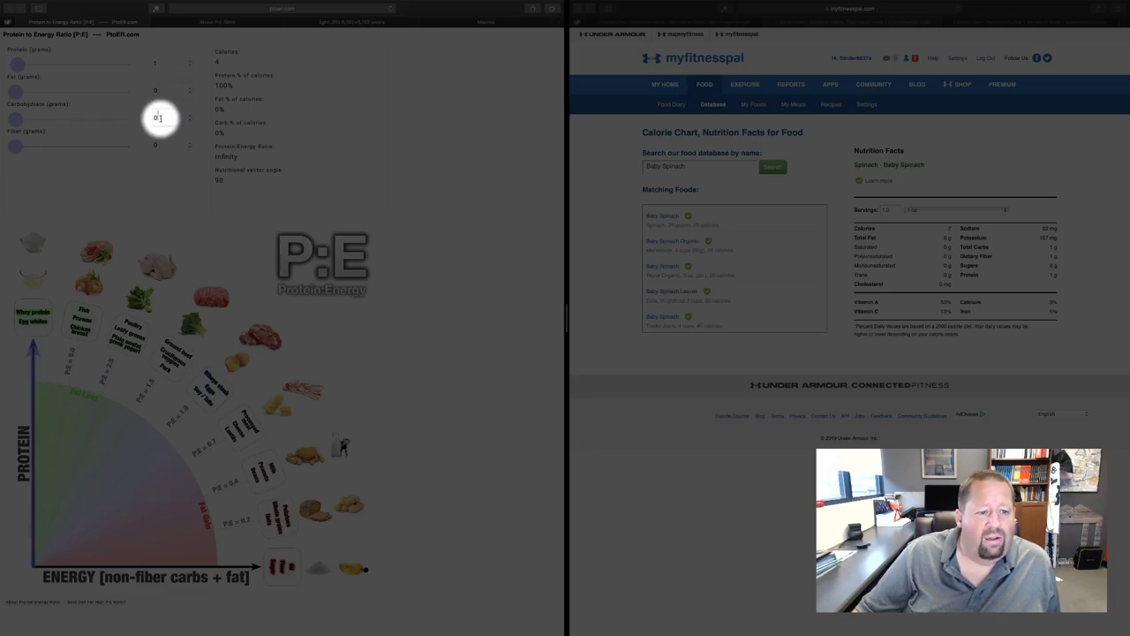
type("1")
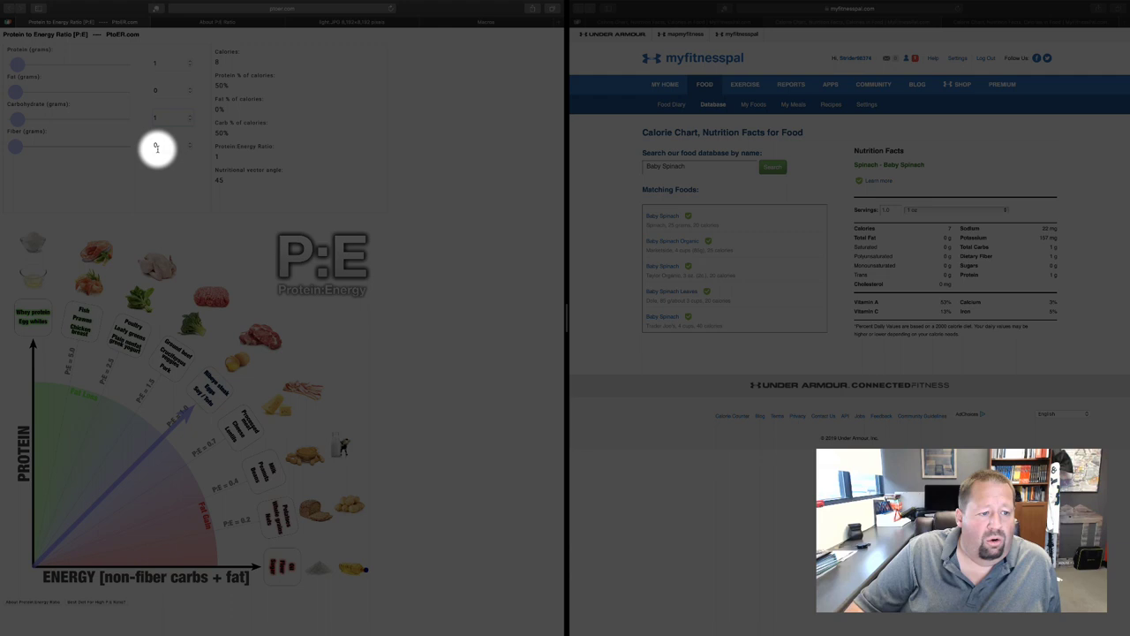
left_click(151, 146)
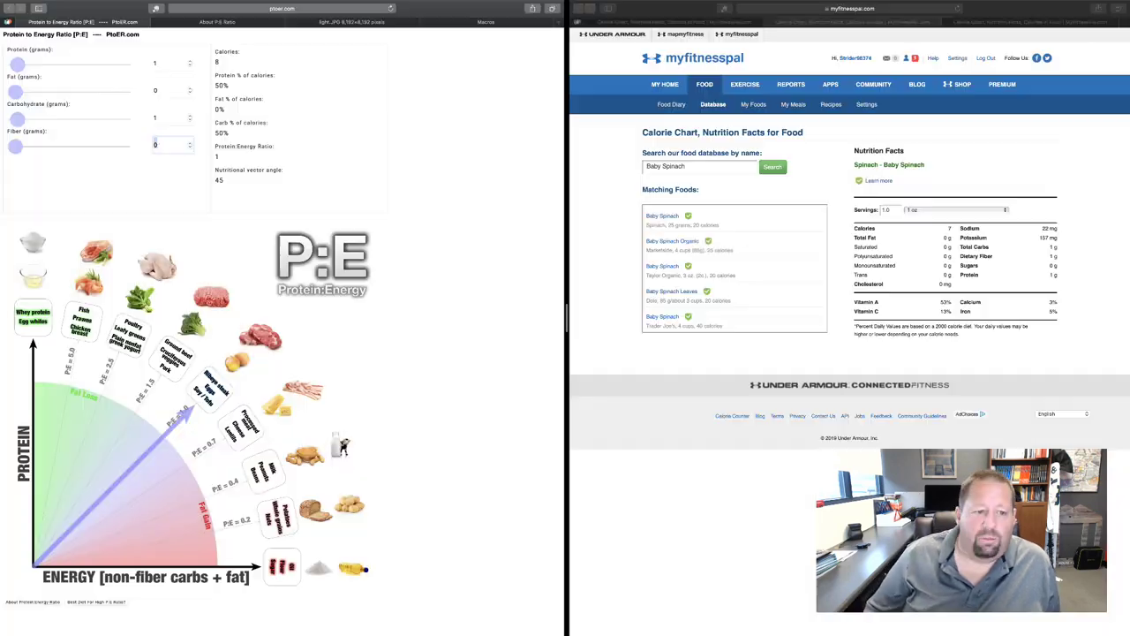
type("1")
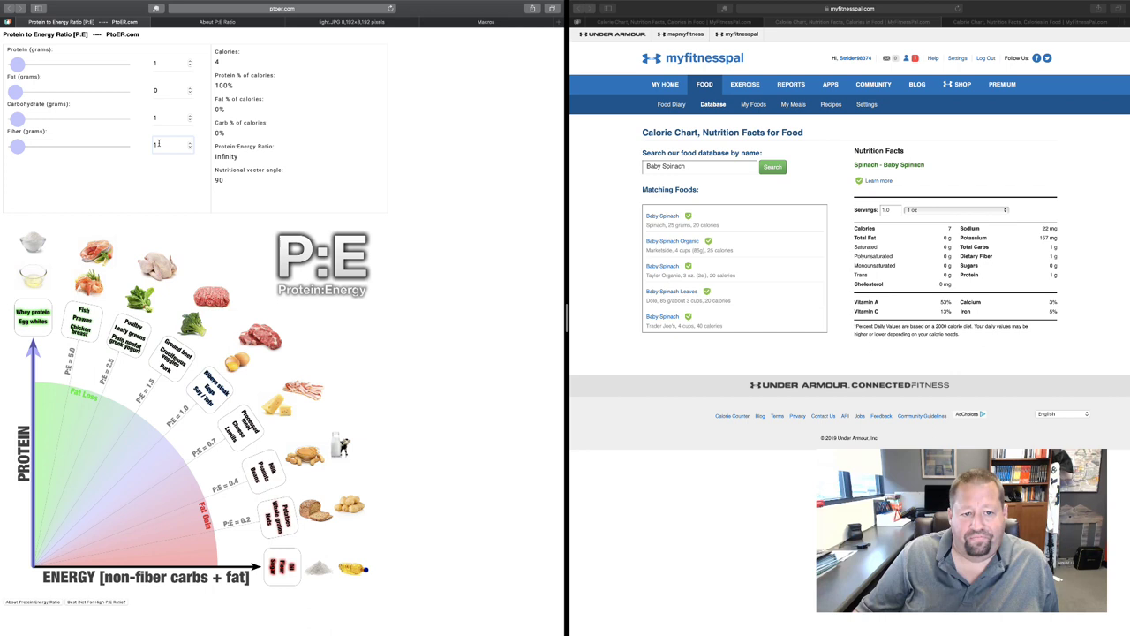
Step: Clear the spinach values and bring up the avocado oil mayonnaise facts in MyFitnessPal
left_click(160, 62)
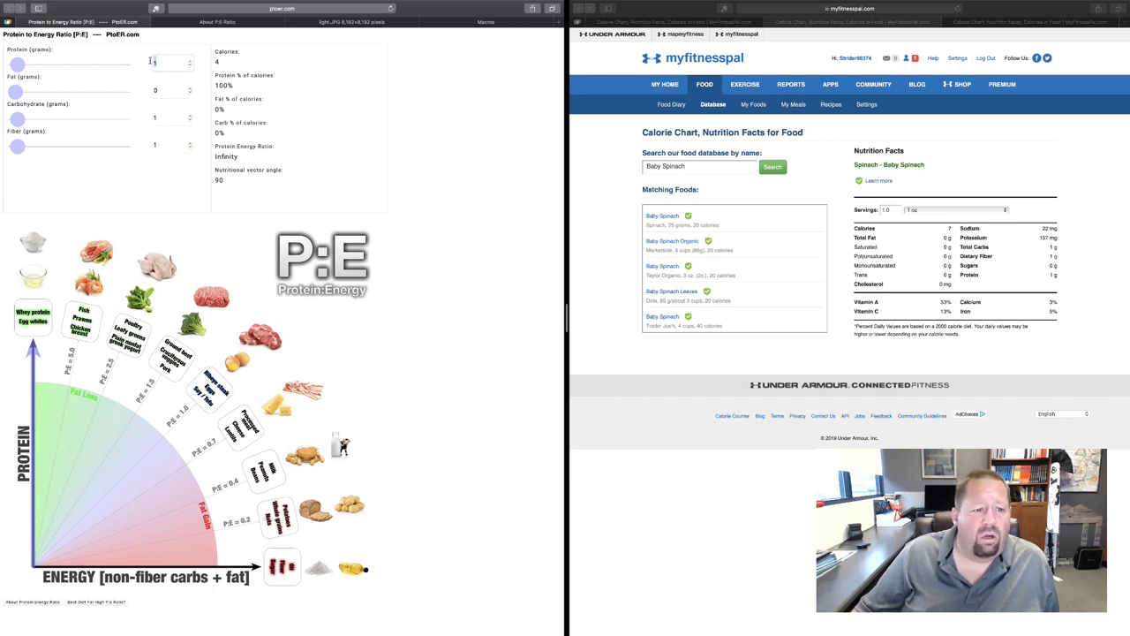
key("BackSpace")
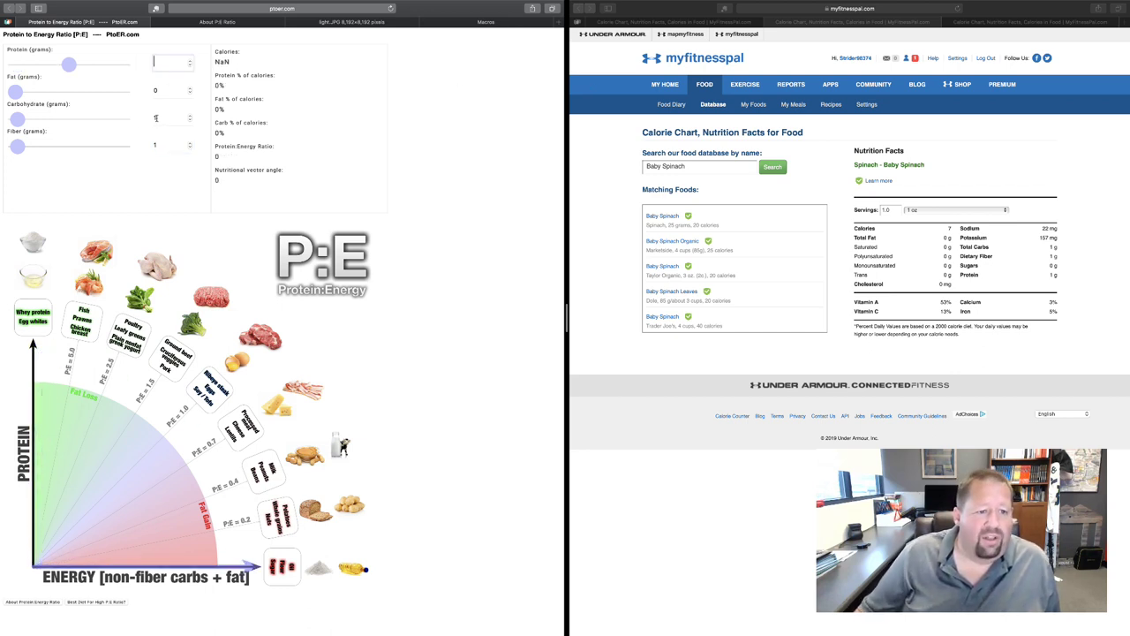
left_click(156, 116)
key("BackSpace")
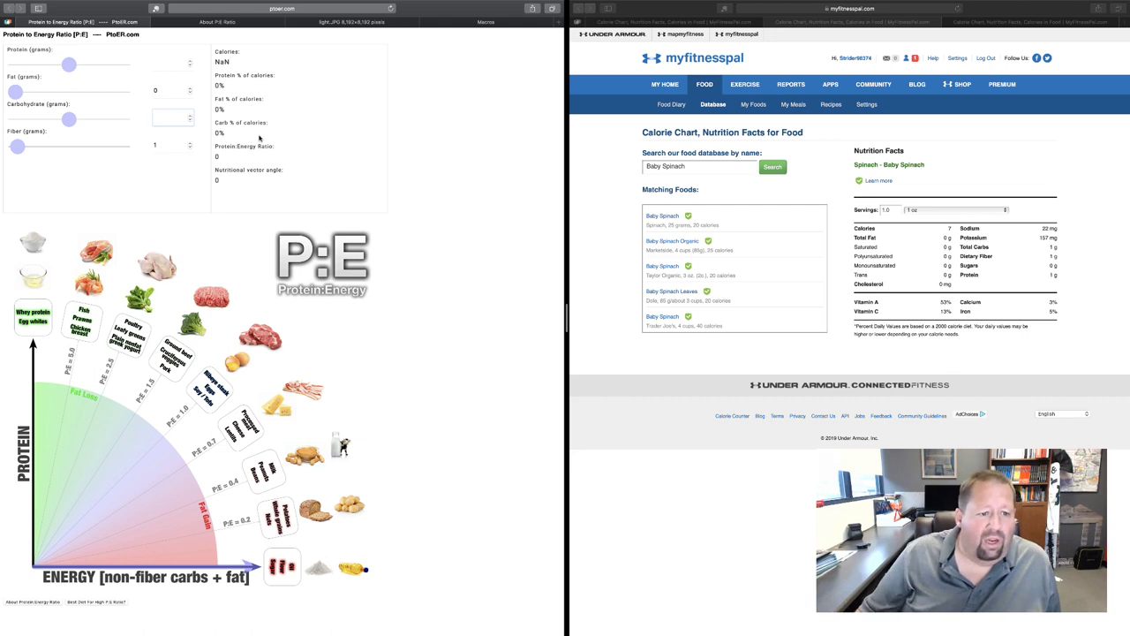
left_click(157, 144)
key("BackSpace")
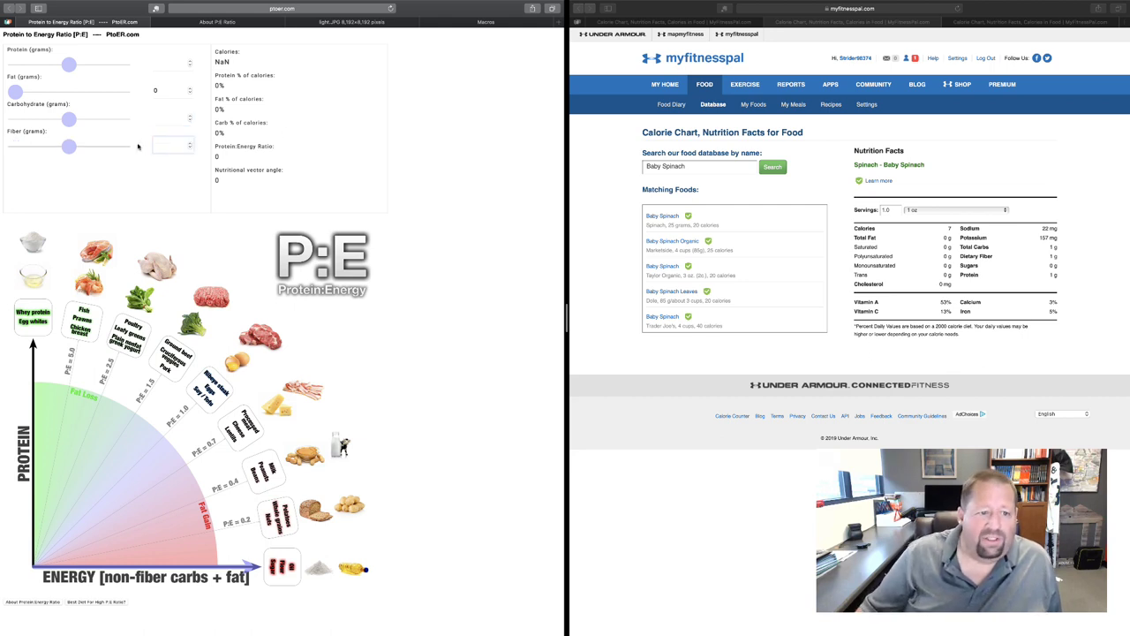
left_click(174, 63)
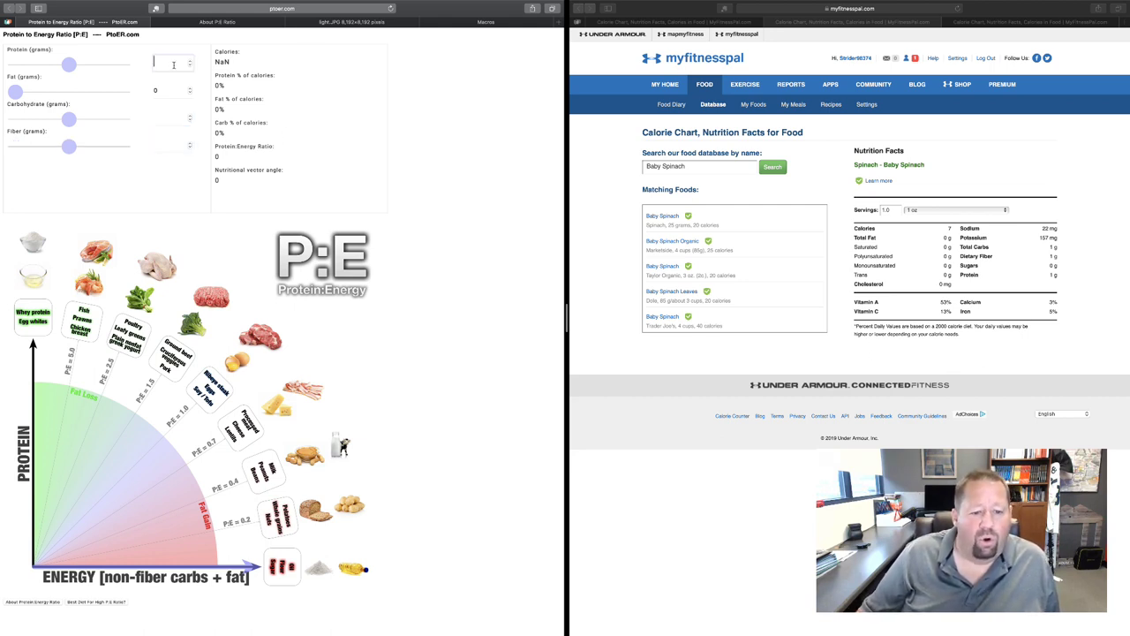
left_click(1004, 25)
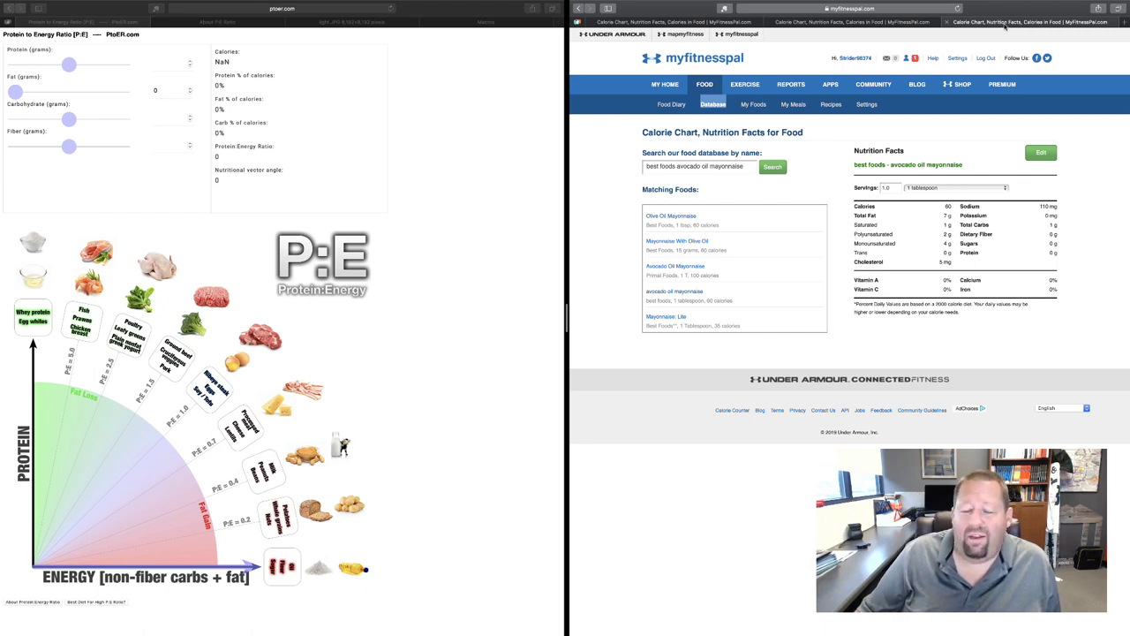
Step: Enter the mayonnaise's 0 g protein, 7 g fat, 1 g carbohydrate and 0 g fiber
left_click(166, 65)
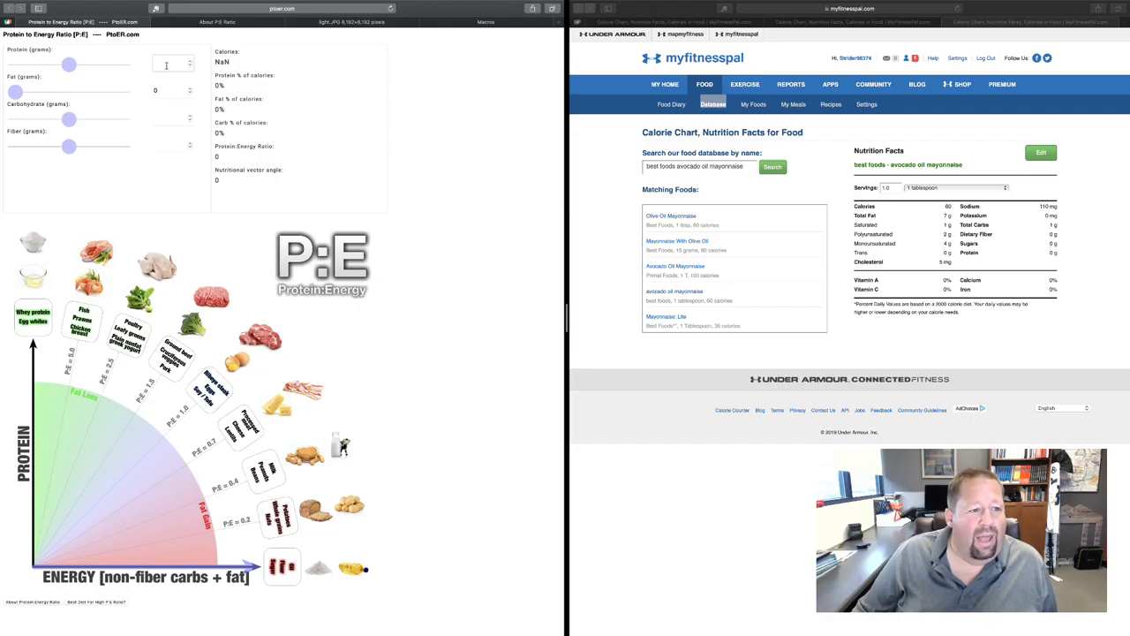
left_click(166, 64)
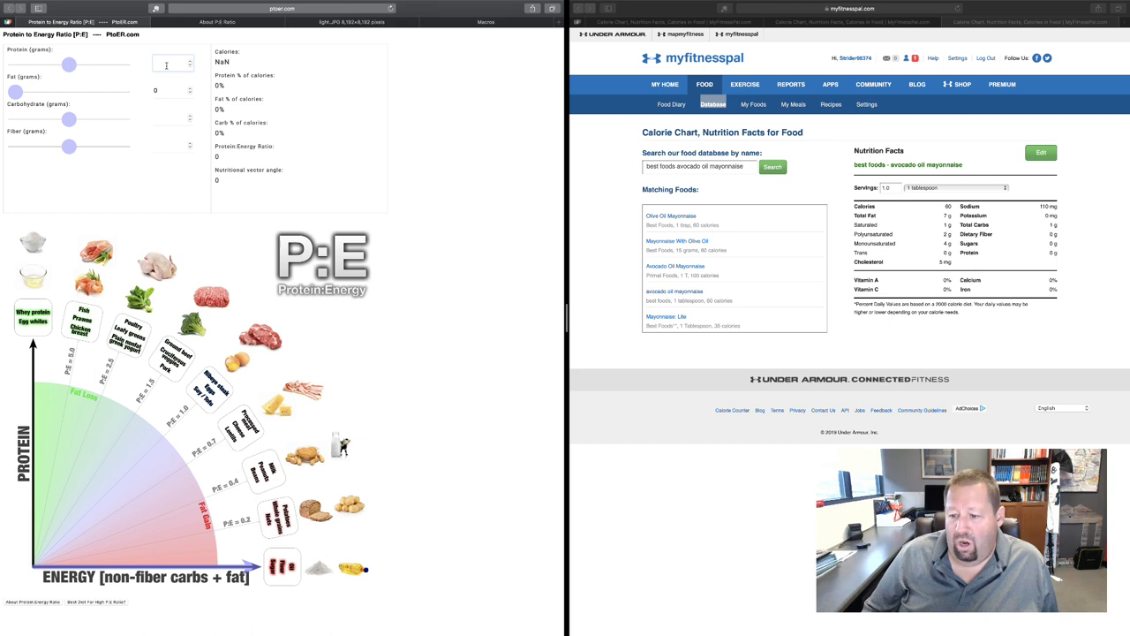
type("0")
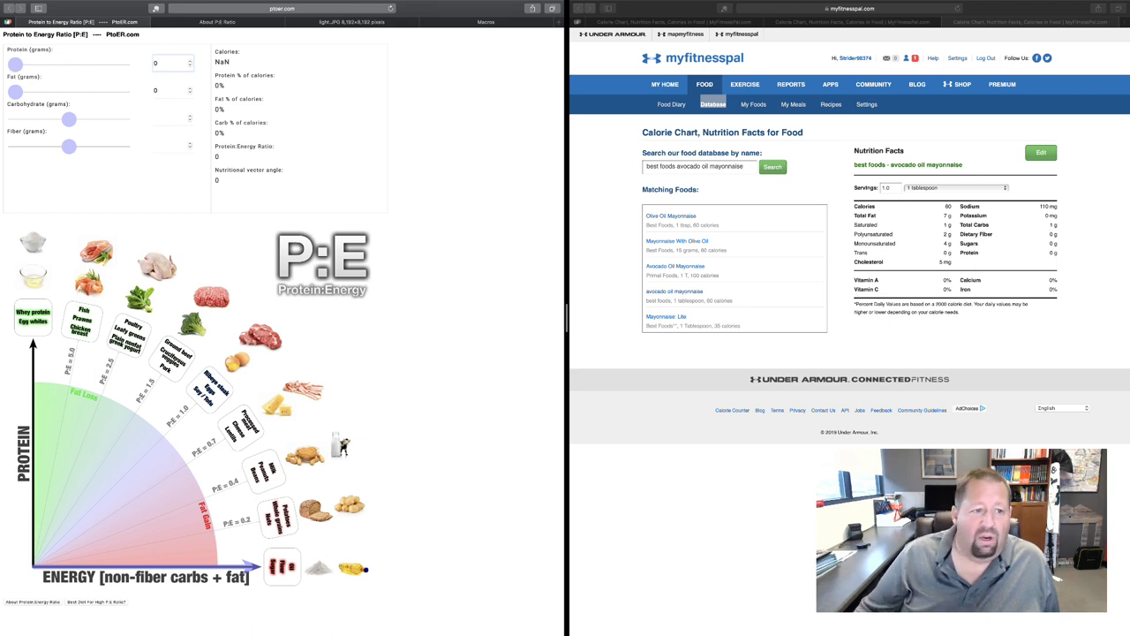
key("Tab")
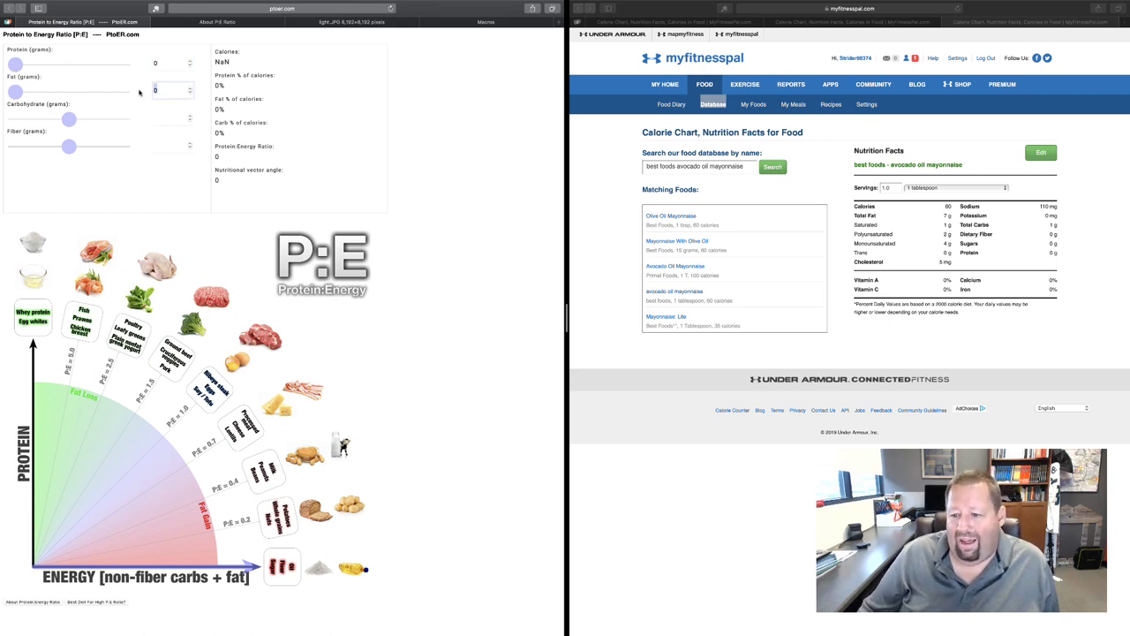
type("7")
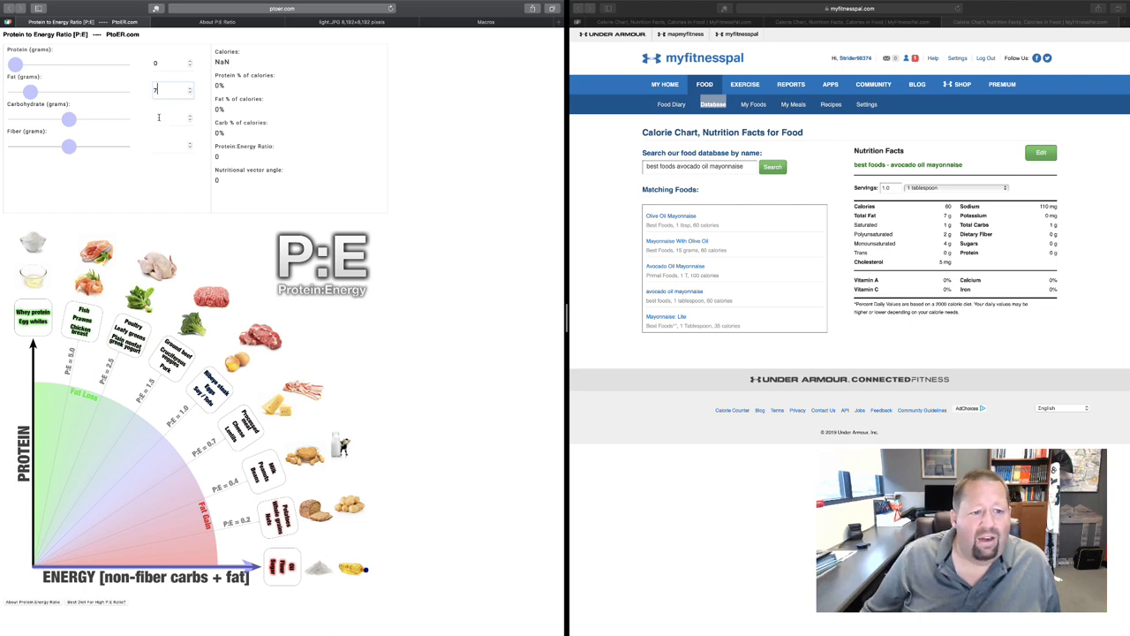
left_click(158, 117)
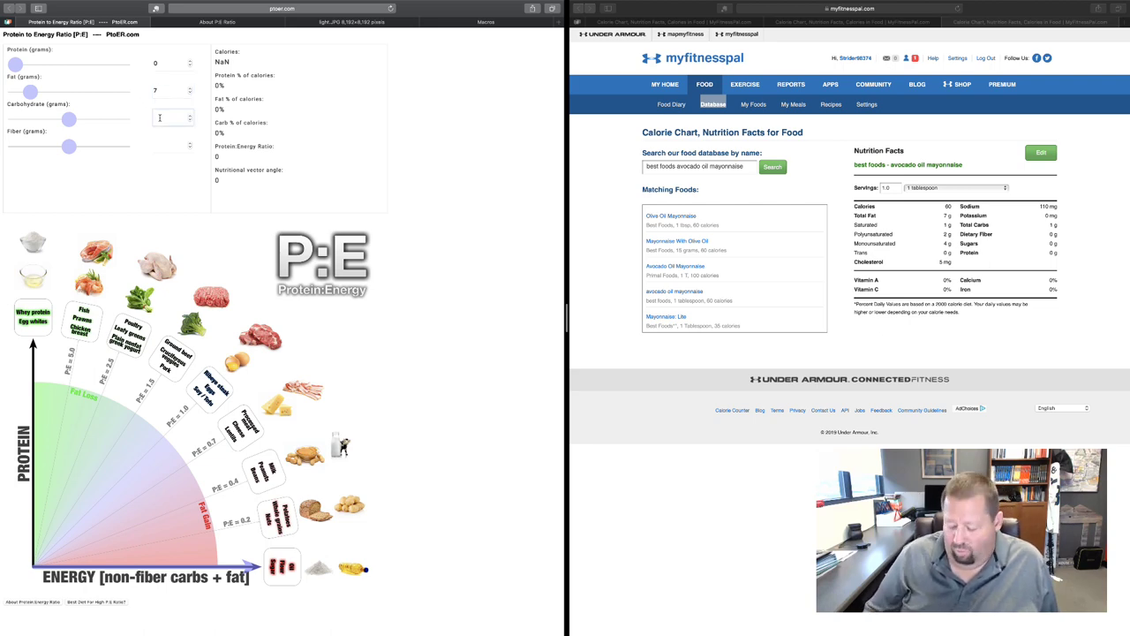
type("1")
left_click(156, 145)
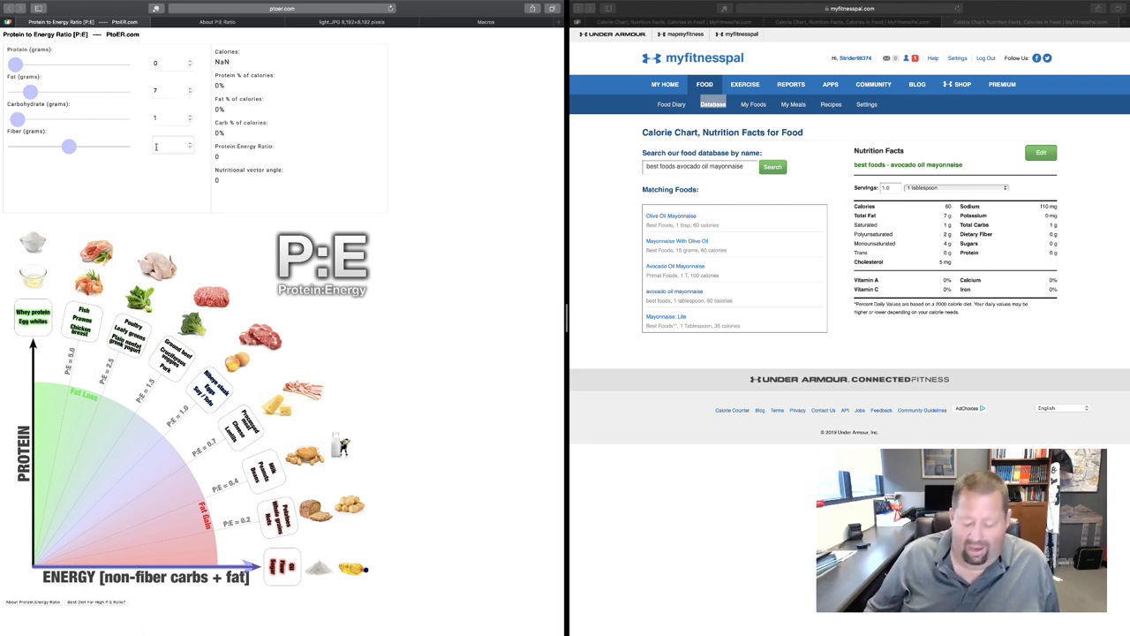
type("0")
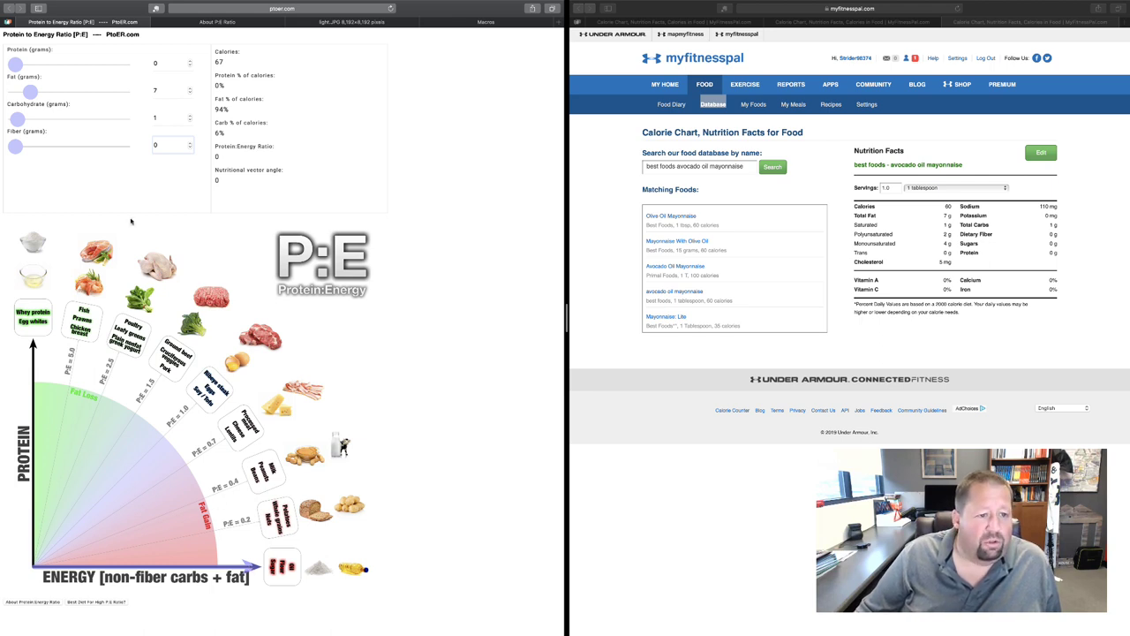
Step: Set protein to the meal total of 186 g, correcting a mistyped 184
double_click(159, 64)
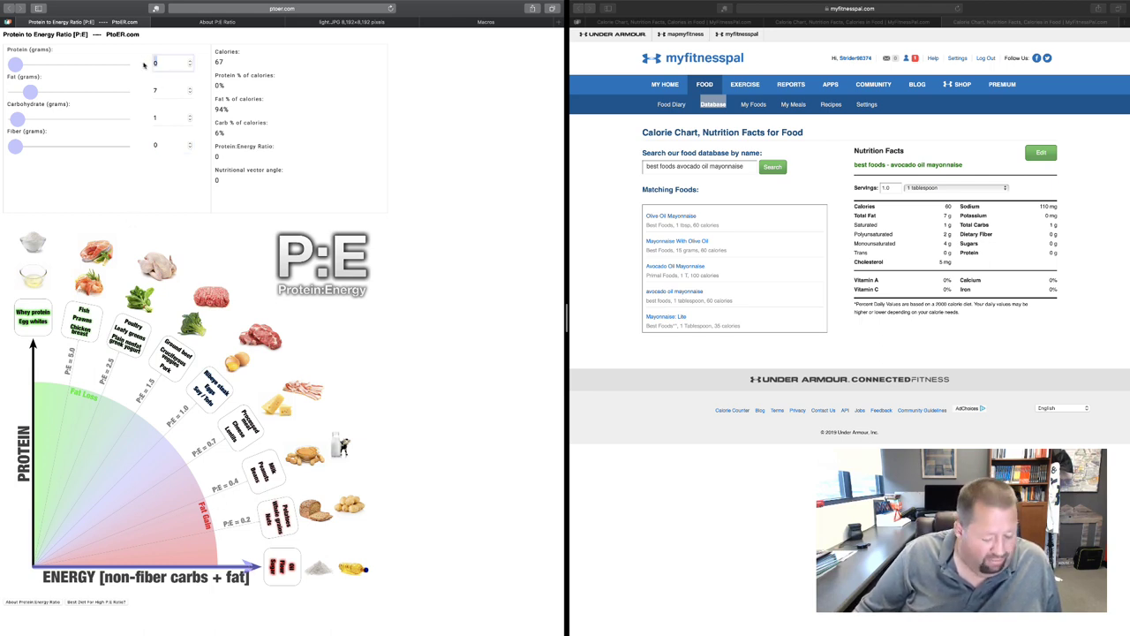
type("184")
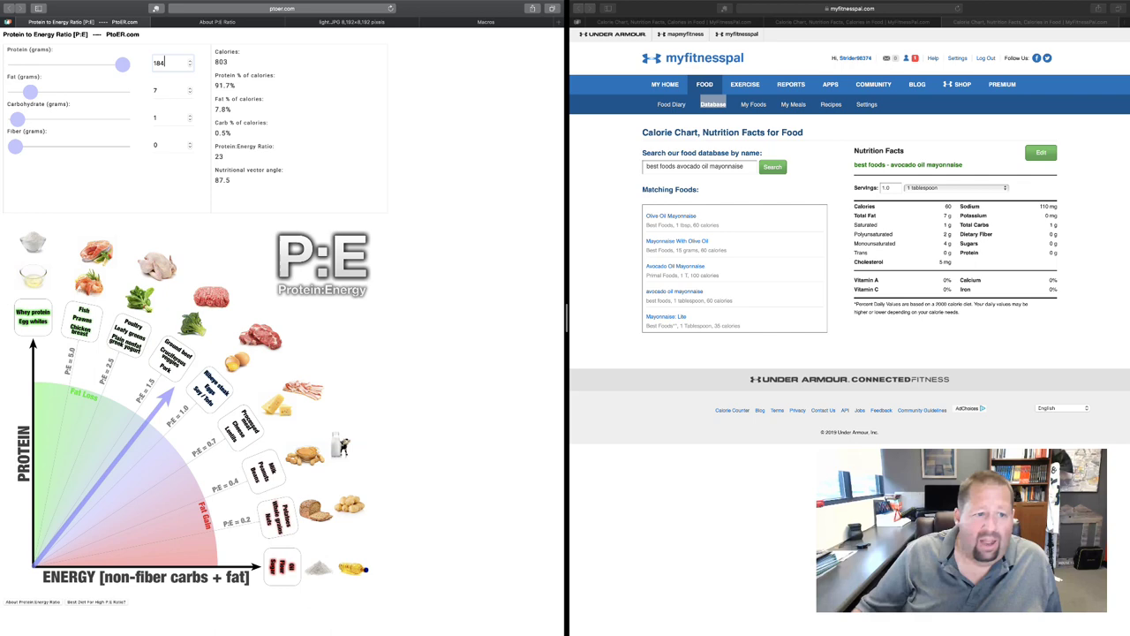
double_click(154, 91)
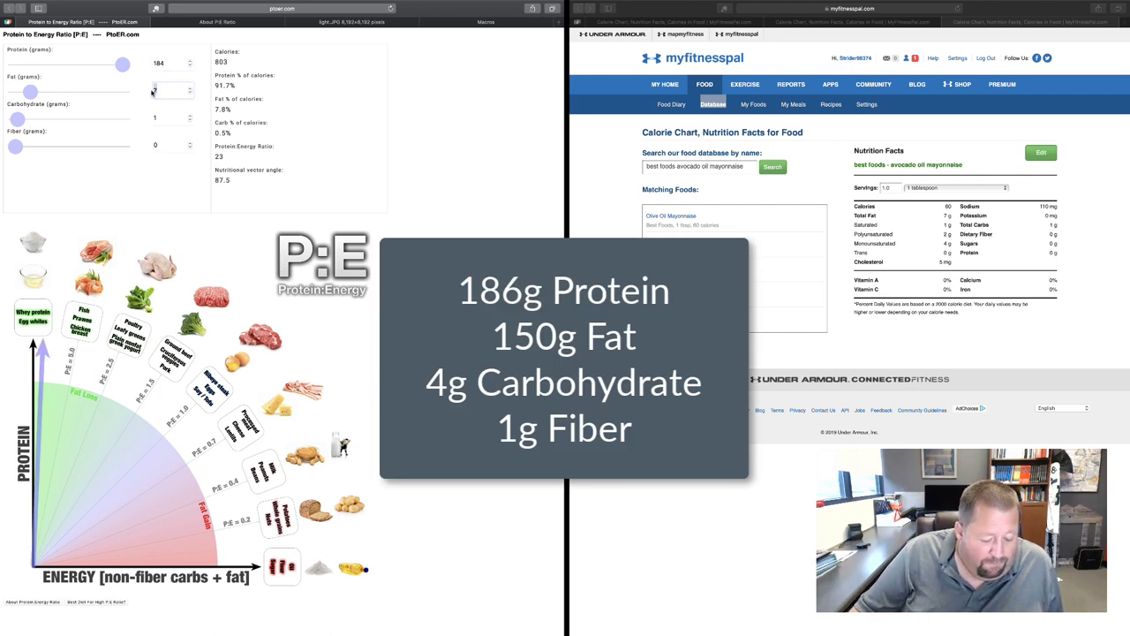
double_click(161, 61)
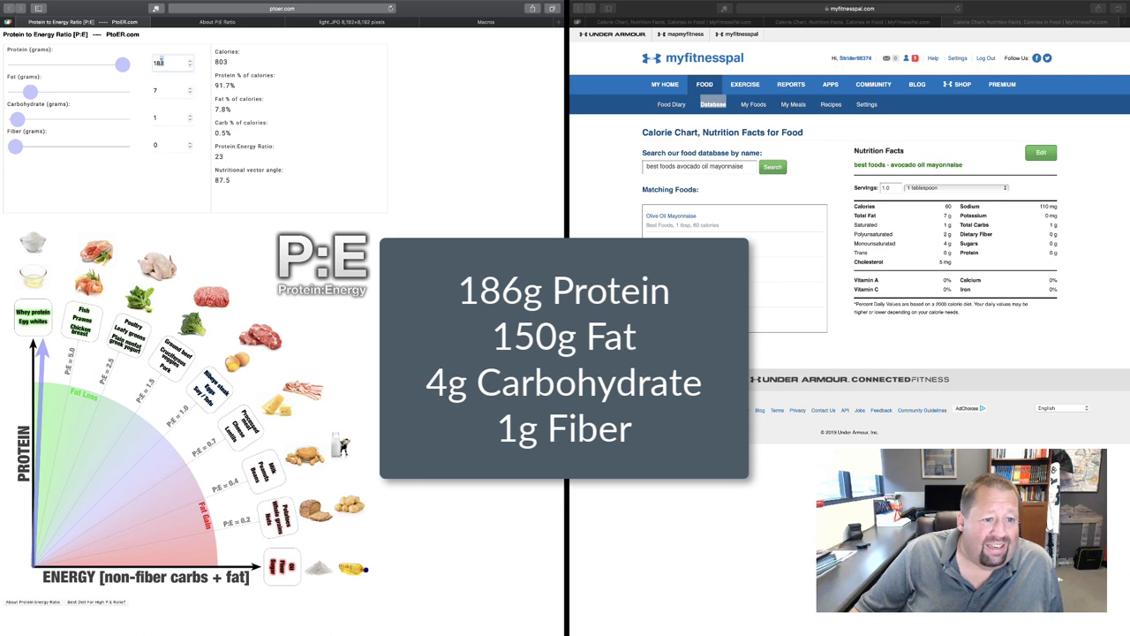
type("186")
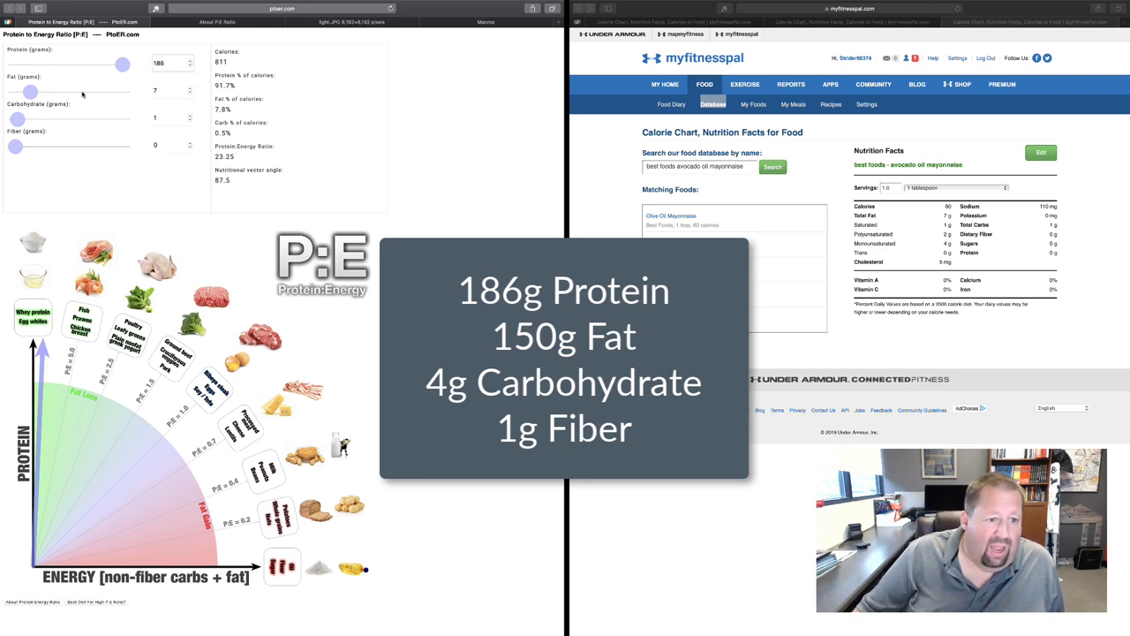
Step: Enter 150 g fat, 4 g carbohydrate and 1 g fiber, giving 2106 calories and P:E 1.22
double_click(161, 90)
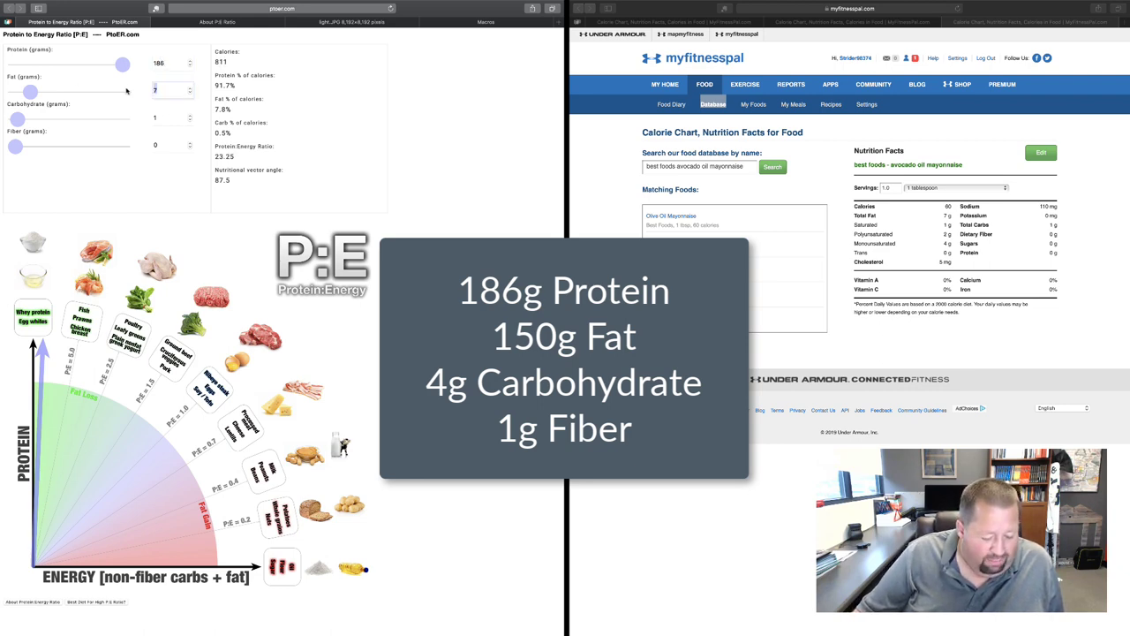
type("150")
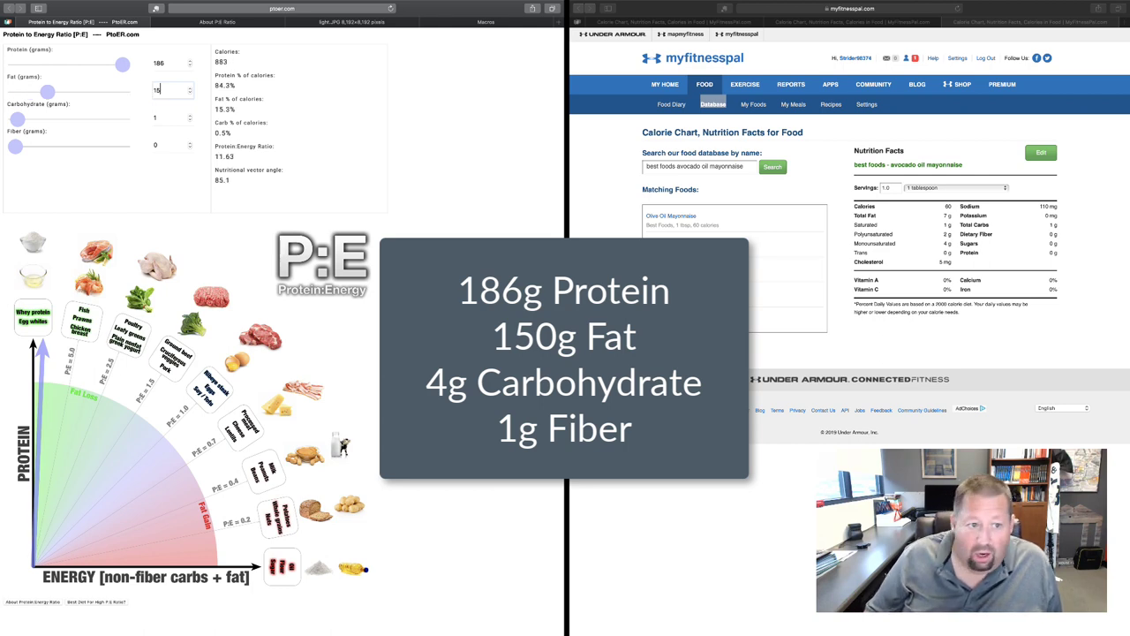
double_click(156, 118)
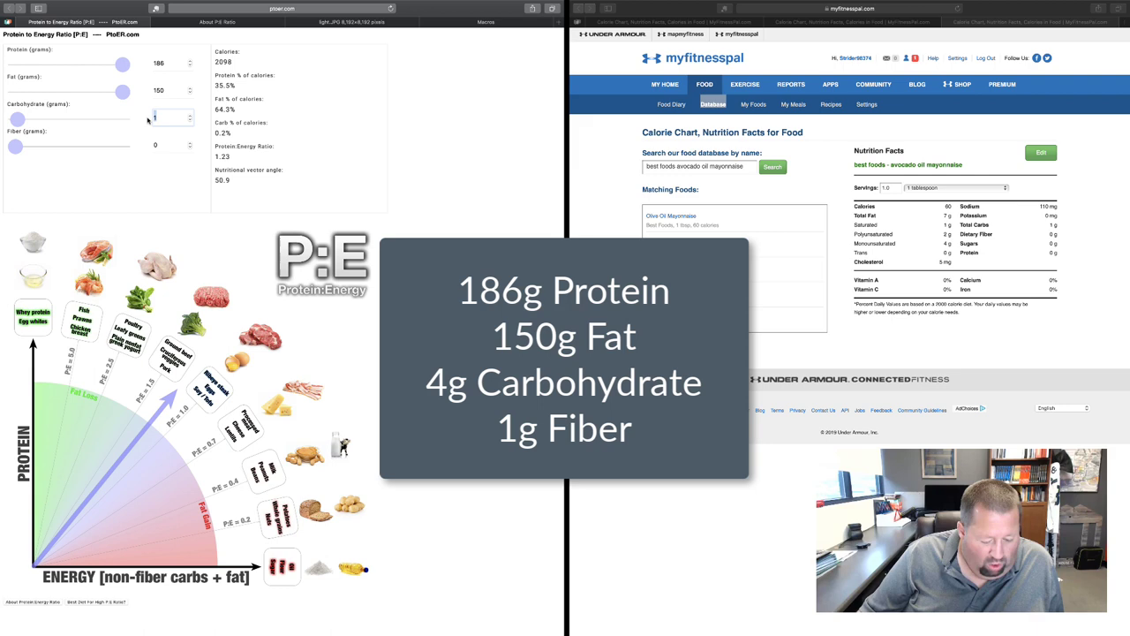
type("4")
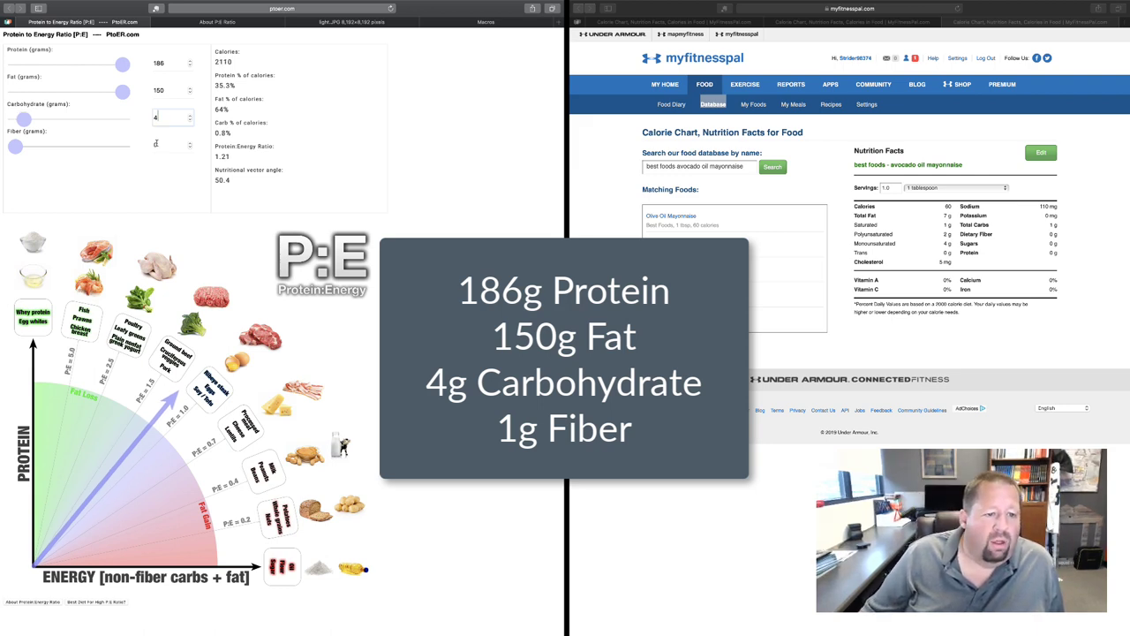
double_click(156, 144)
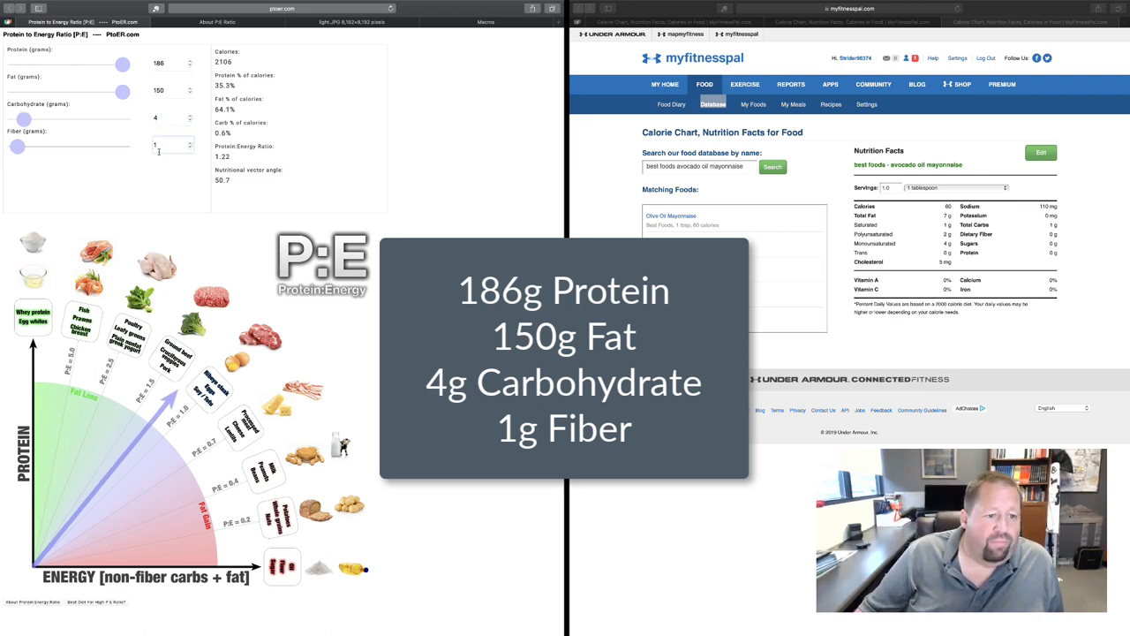
type("1")
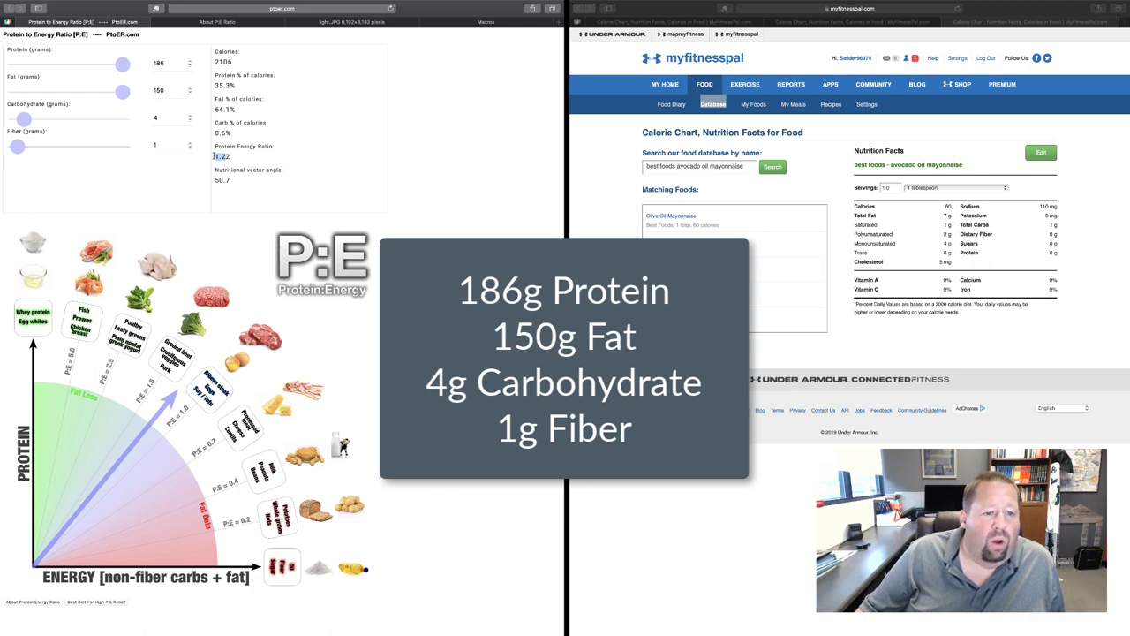
double_click(217, 156)
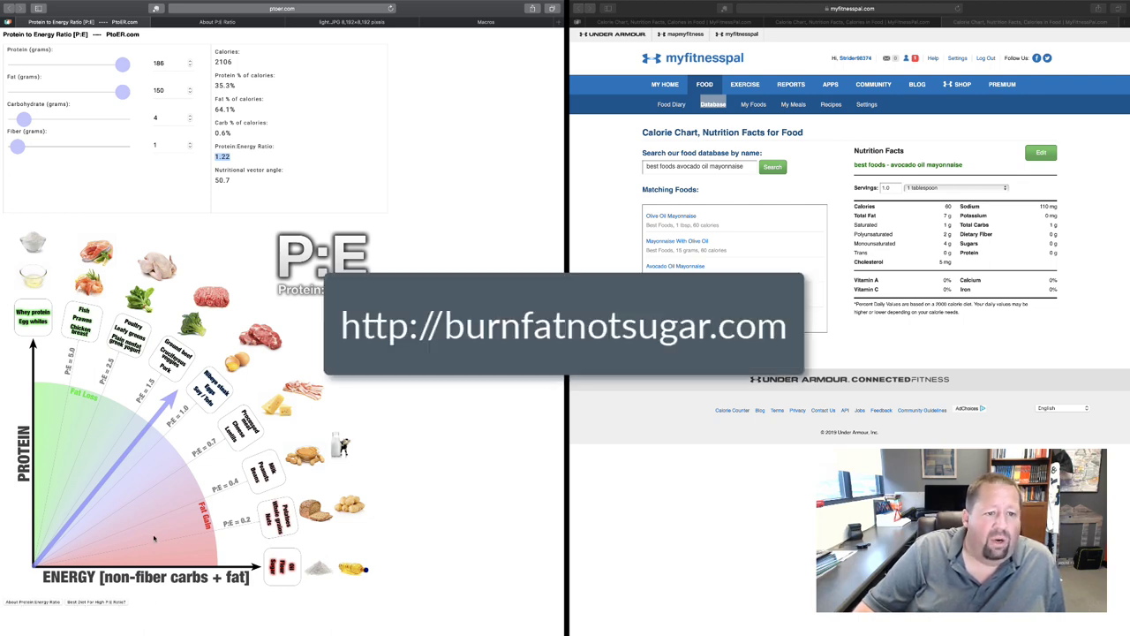
mouse_move(216, 2)
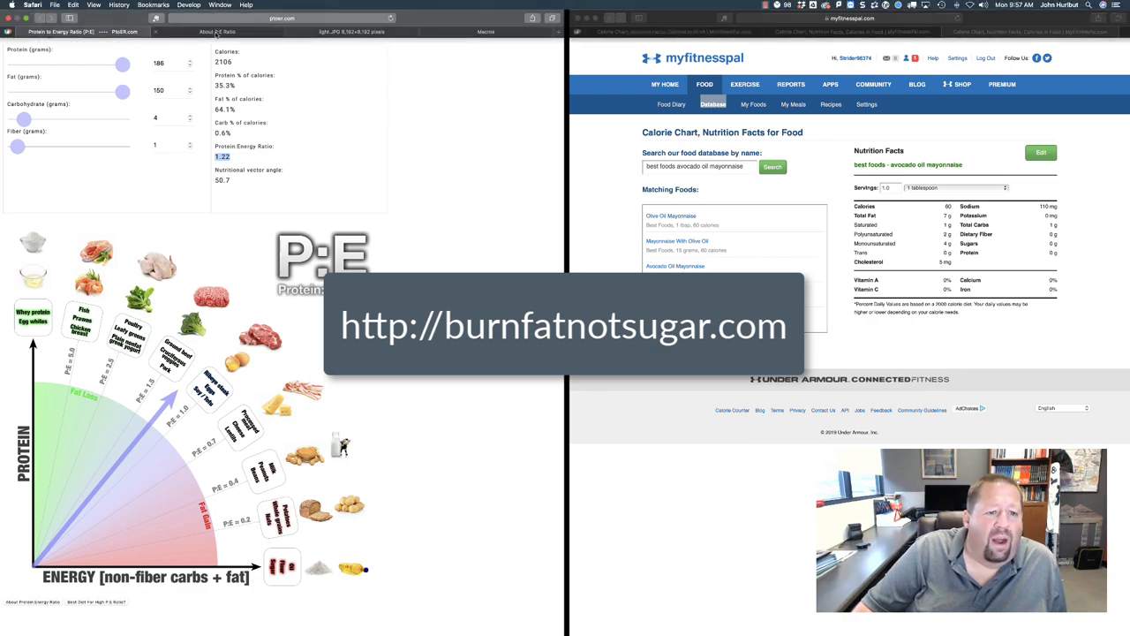
left_click(216, 32)
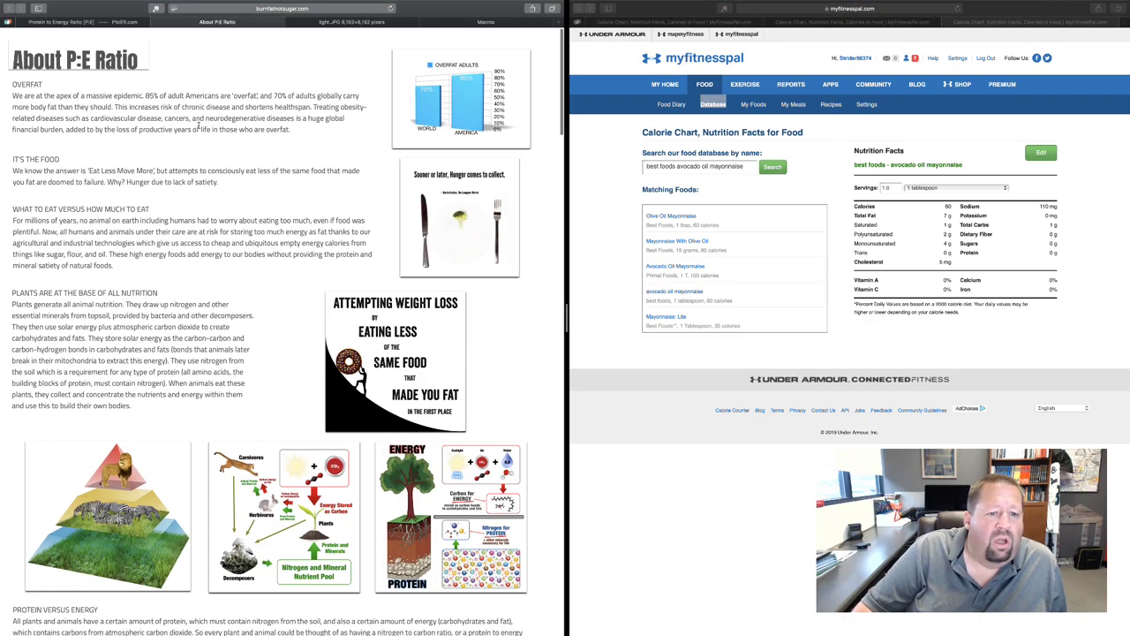
scroll(200, 129, "down", 2)
scroll(199, 129, "down", 10)
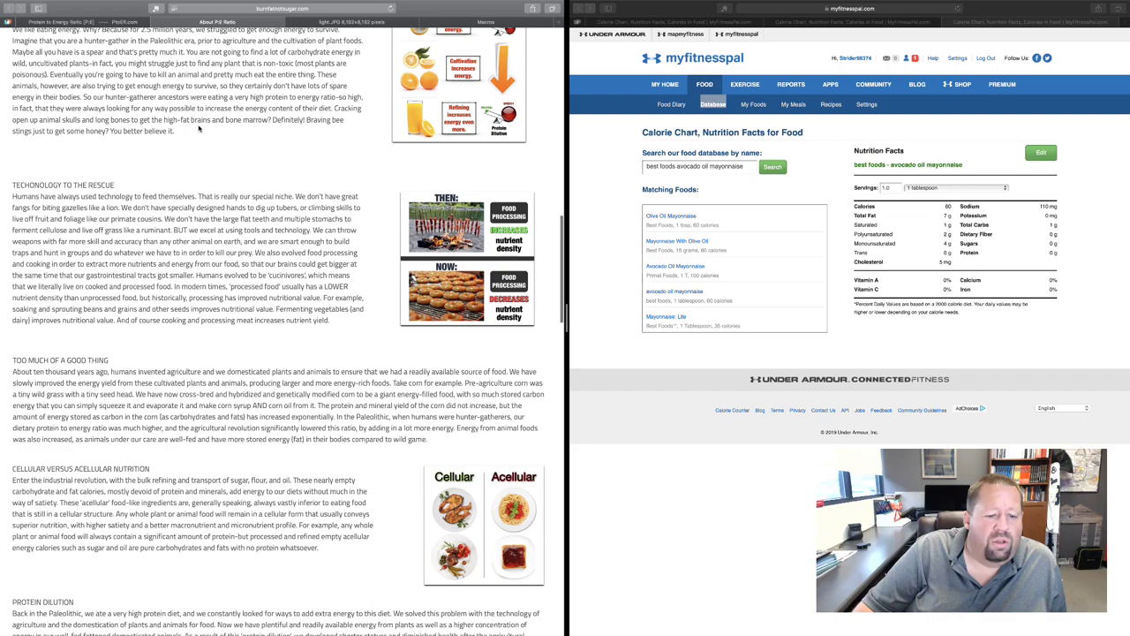
scroll(199, 129, "down", 10)
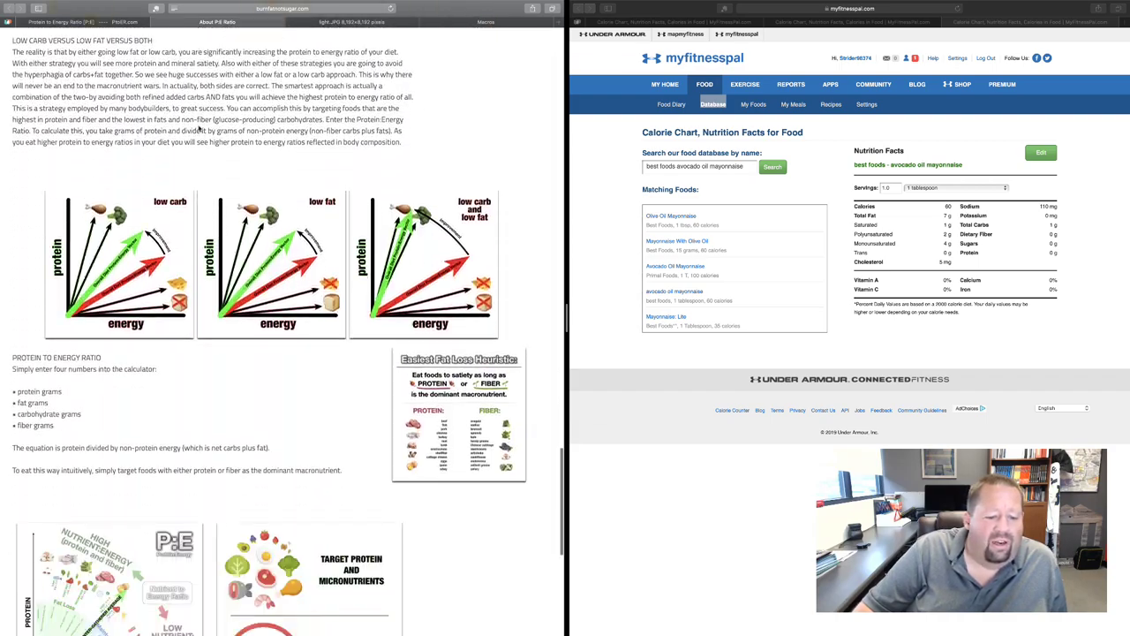
scroll(200, 129, "down", 3)
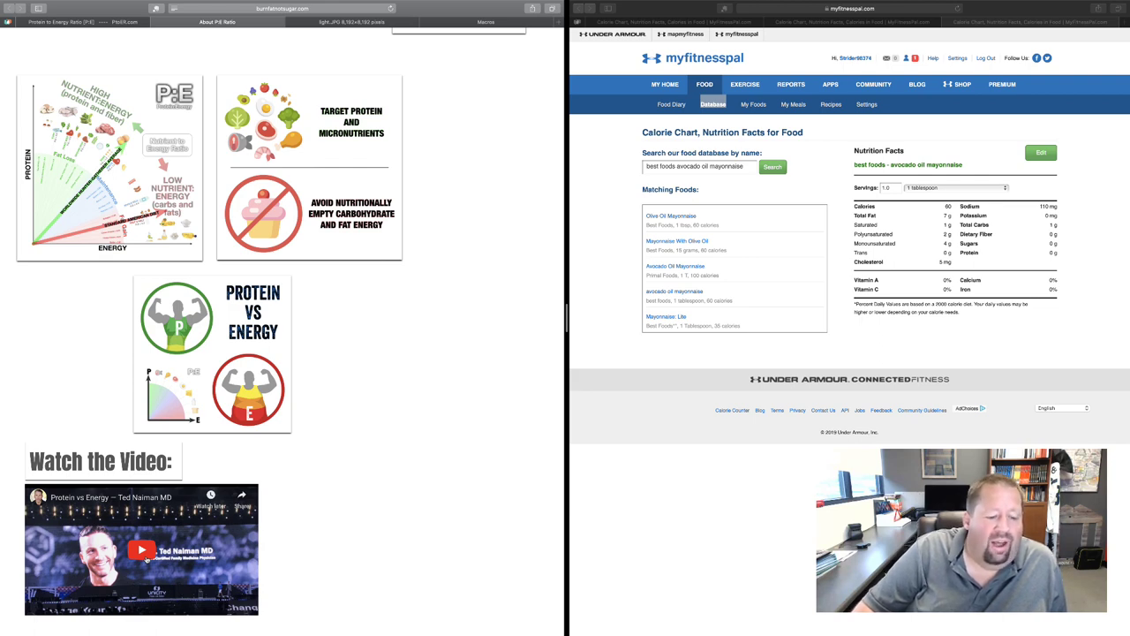
scroll(189, 527, "up", 5)
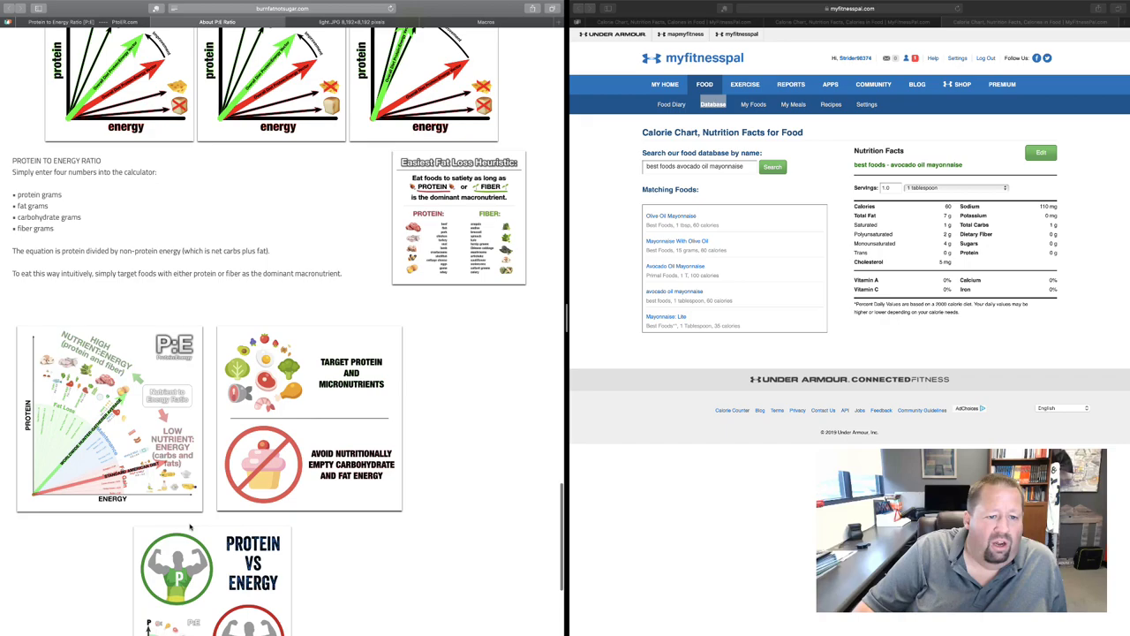
scroll(189, 526, "up", 7)
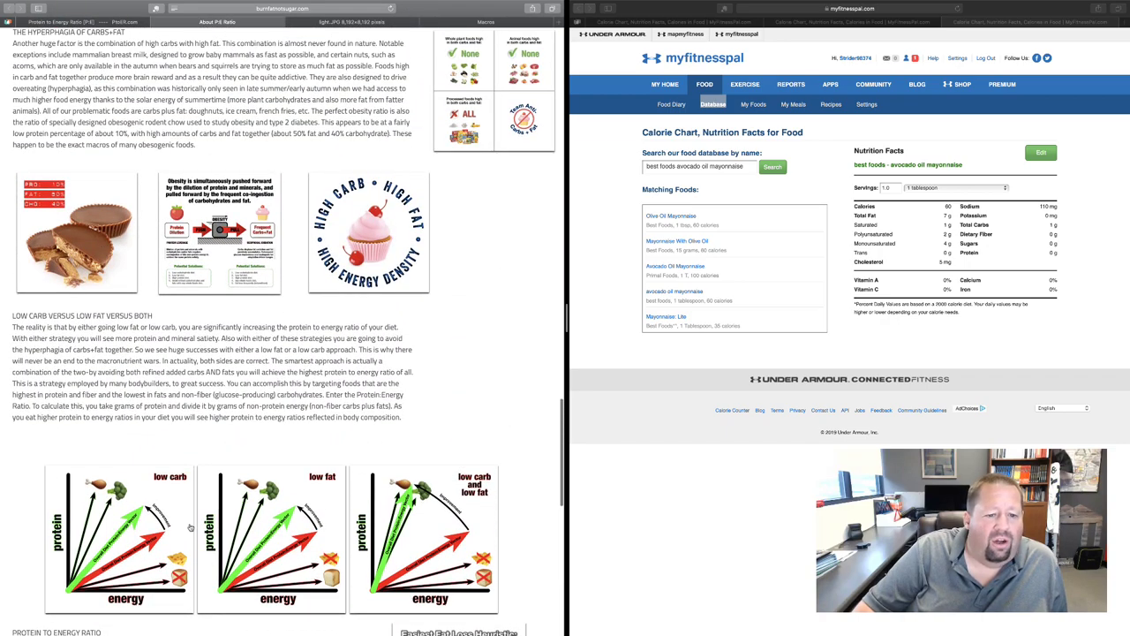
scroll(188, 528, "up", 5)
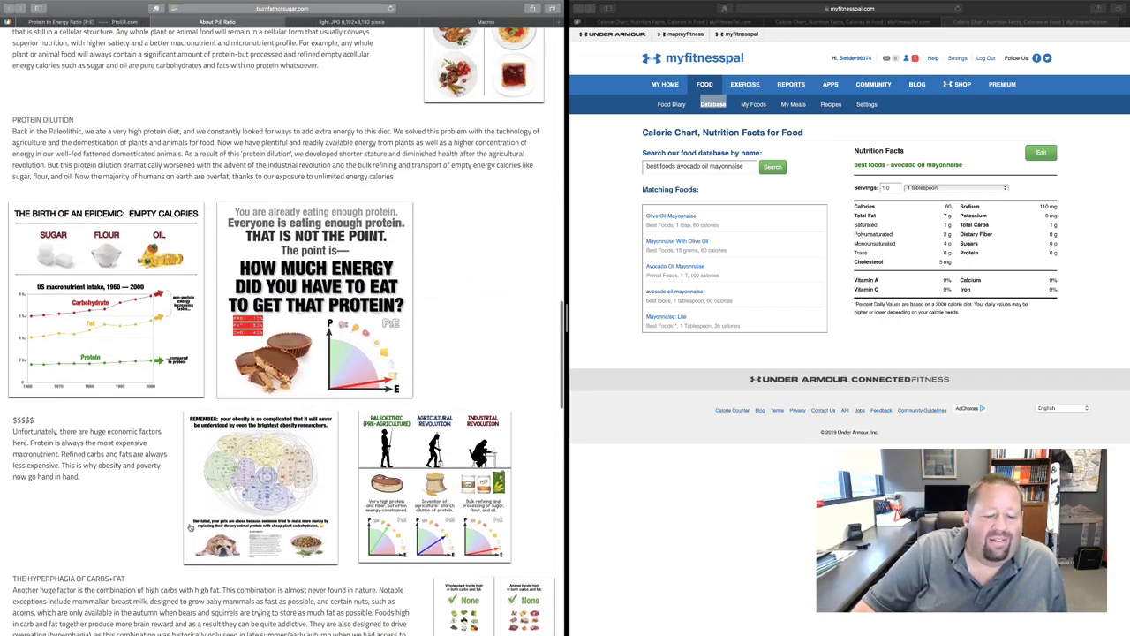
scroll(189, 527, "up", 10)
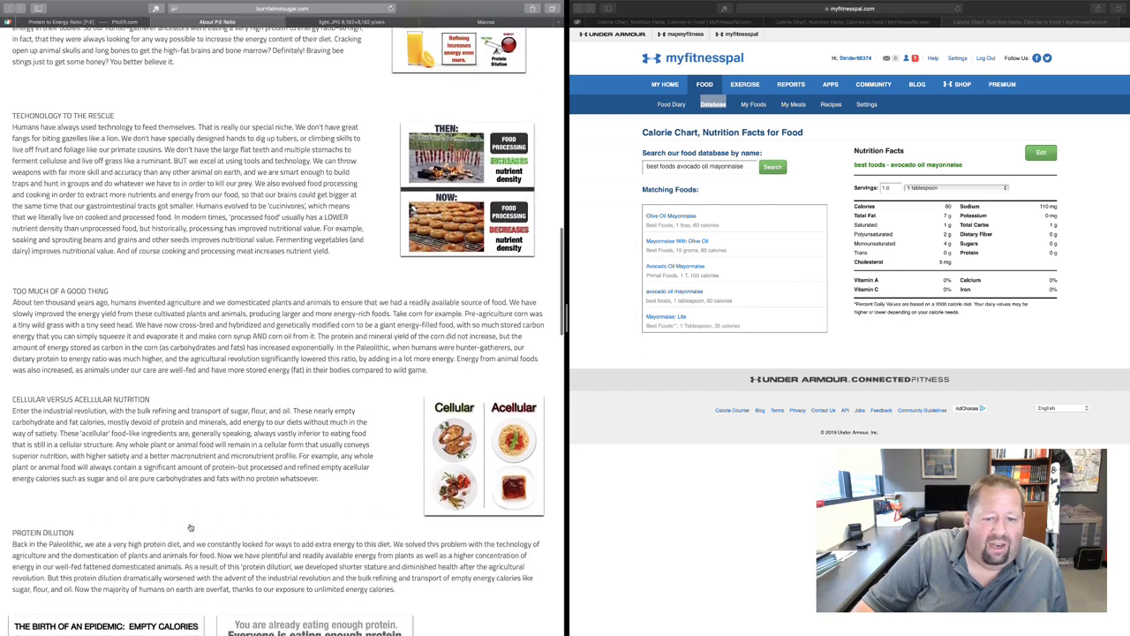
scroll(189, 526, "up", 10)
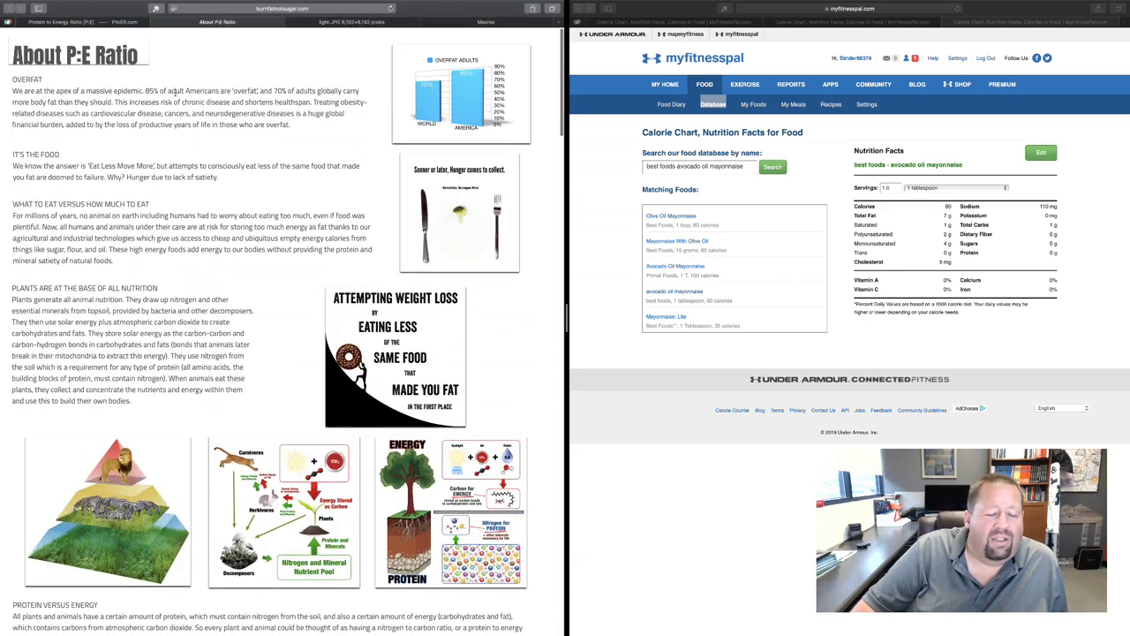
Step: View the Diet 2.0 food chart, then browse the Burn Fat Not Sugar home page
left_click(341, 24)
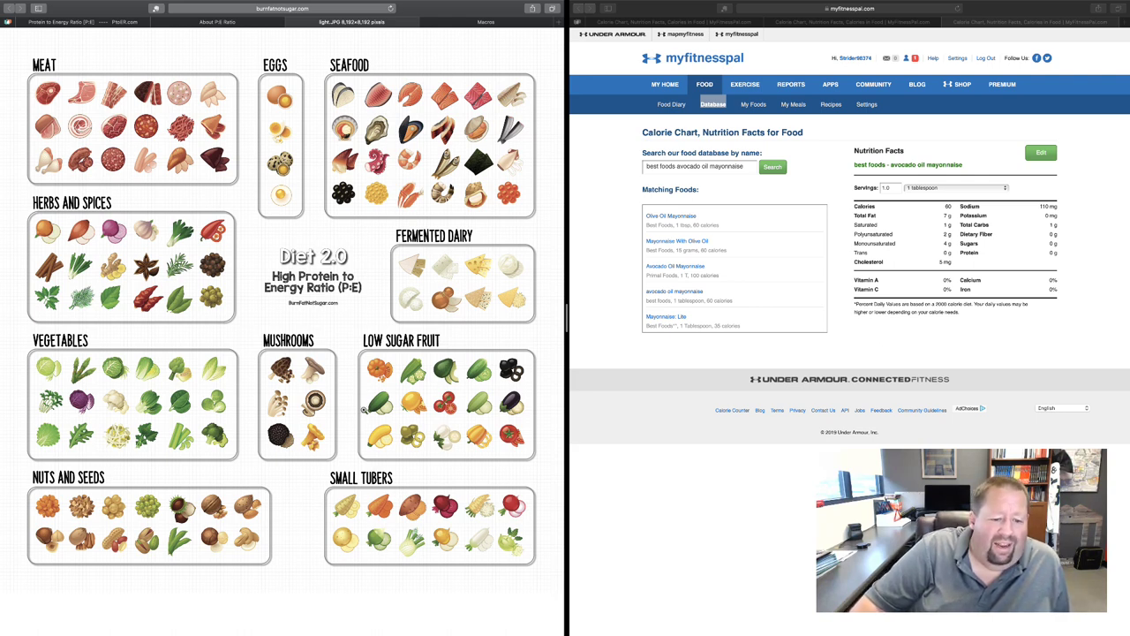
left_click(485, 23)
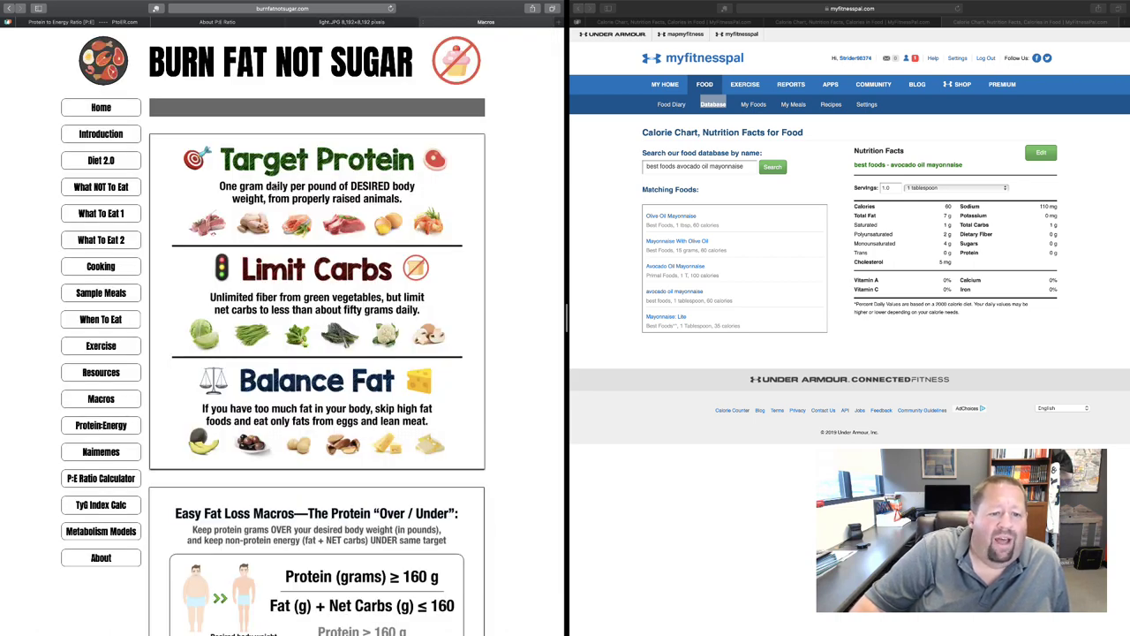
left_click(95, 107)
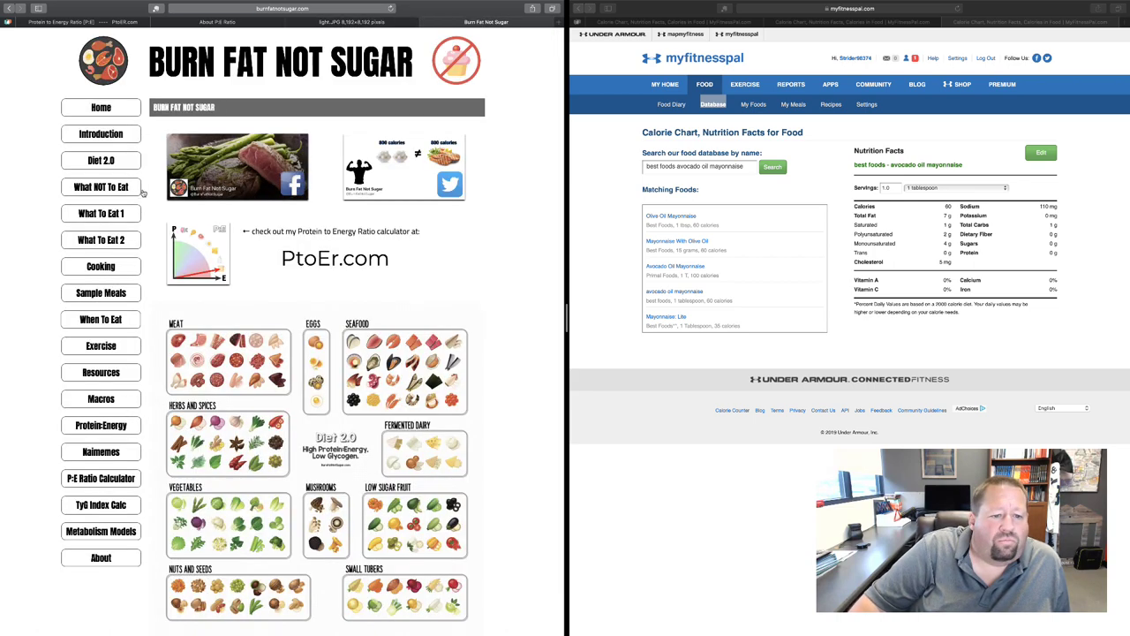
scroll(285, 180, "down", 2)
scroll(288, 193, "down", 3)
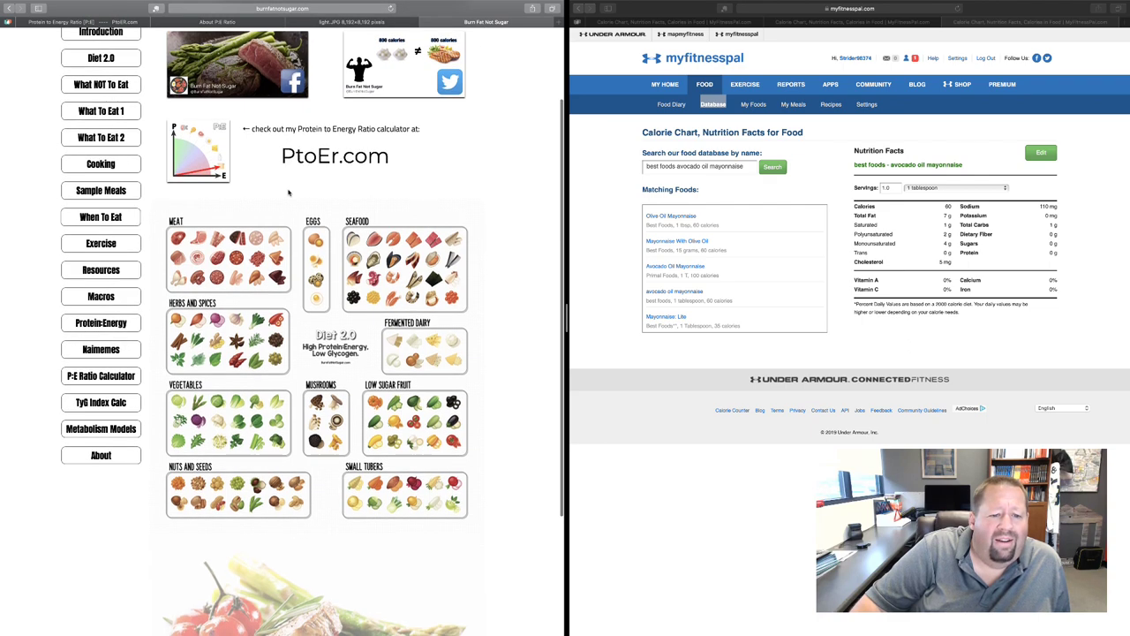
scroll(288, 193, "down", 5)
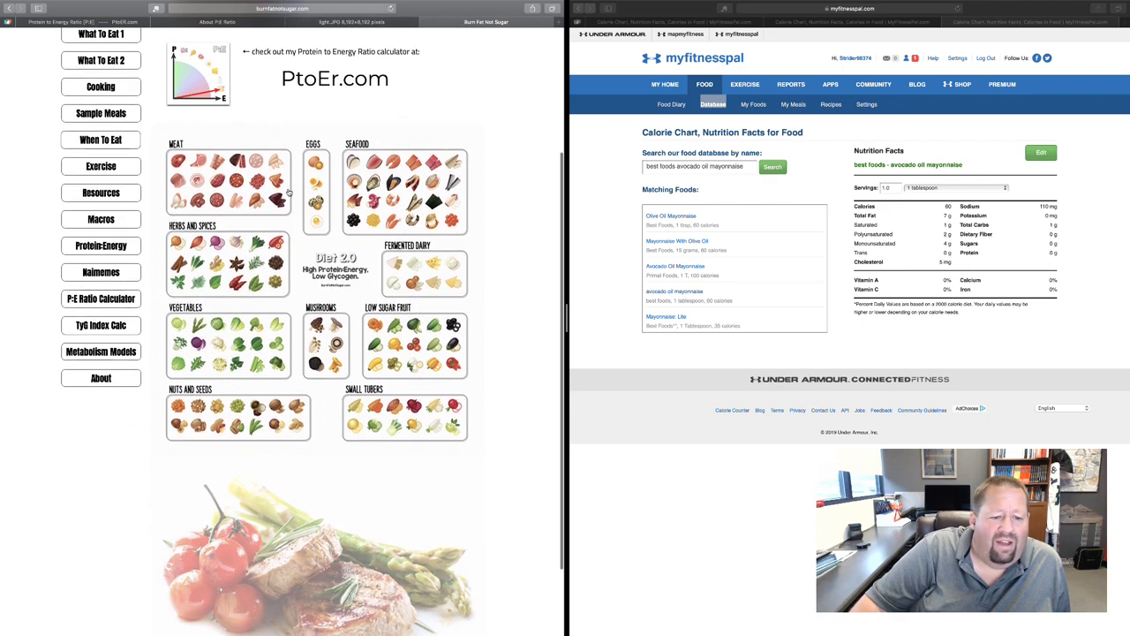
scroll(288, 193, "up", 10)
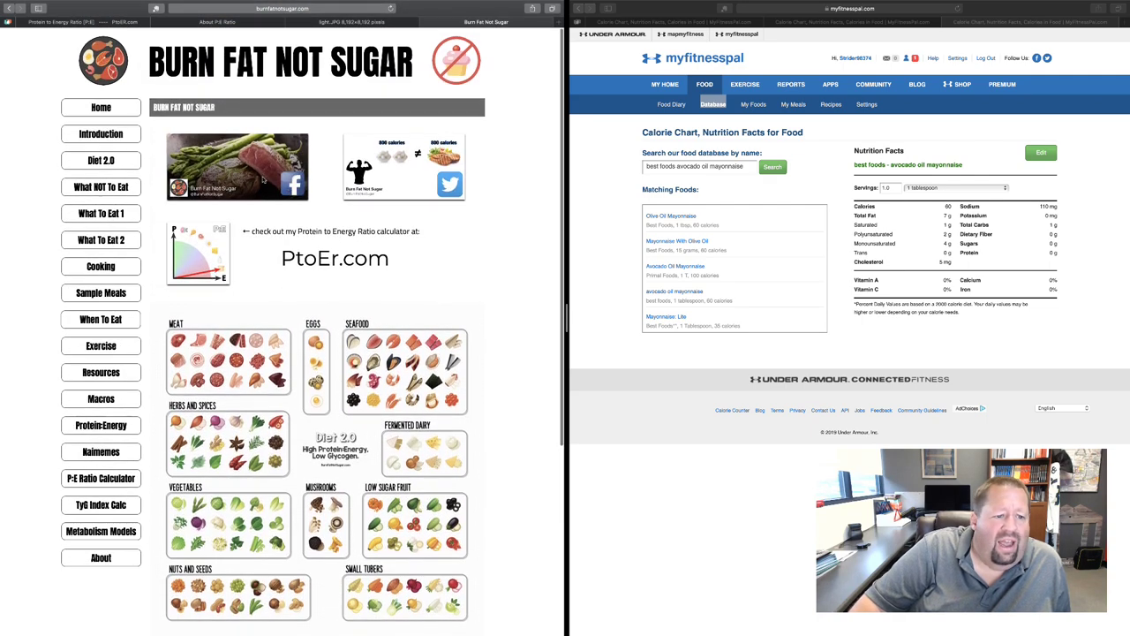
Step: Visit Introduction, Diet 2.0, What NOT To Eat, What To Eat 1 and 2, Cooking and Sample Meals
left_click(89, 135)
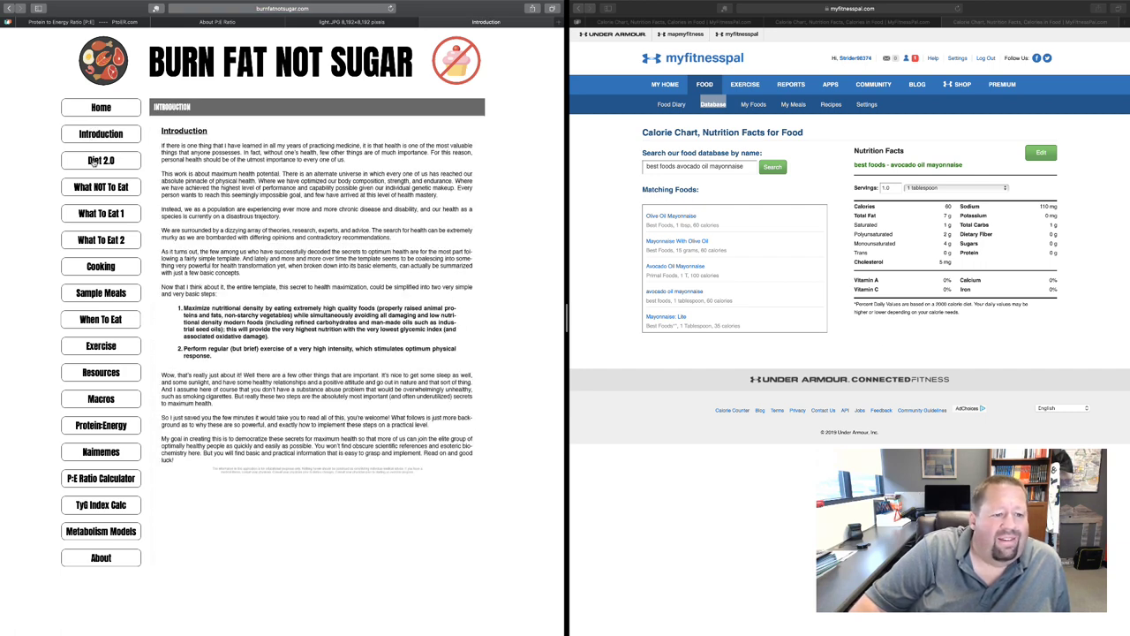
left_click(95, 162)
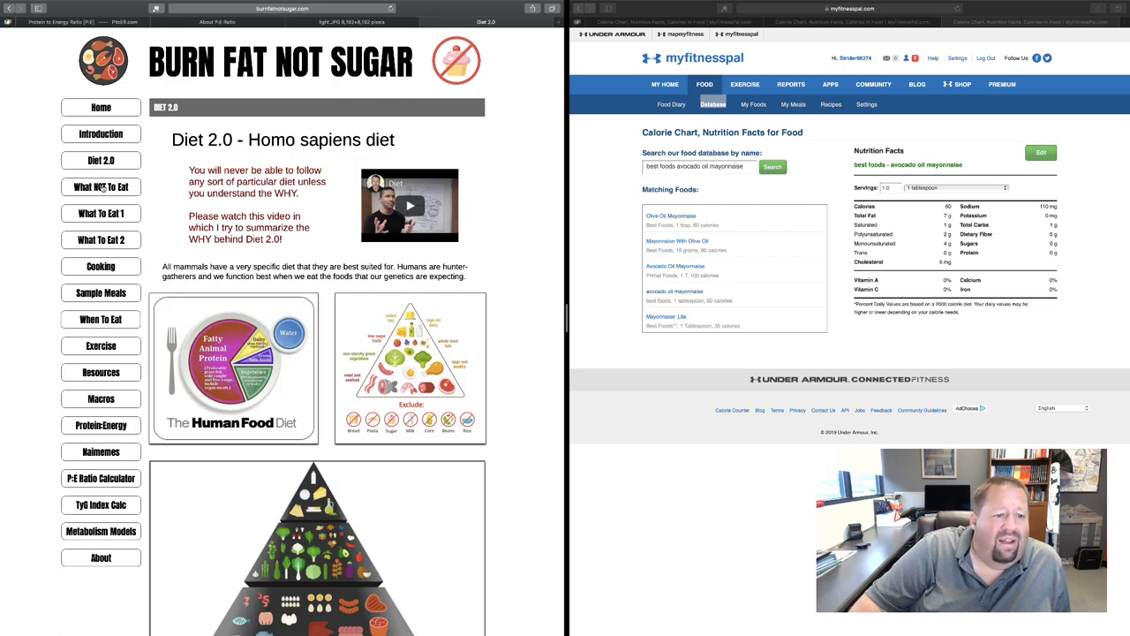
left_click(102, 187)
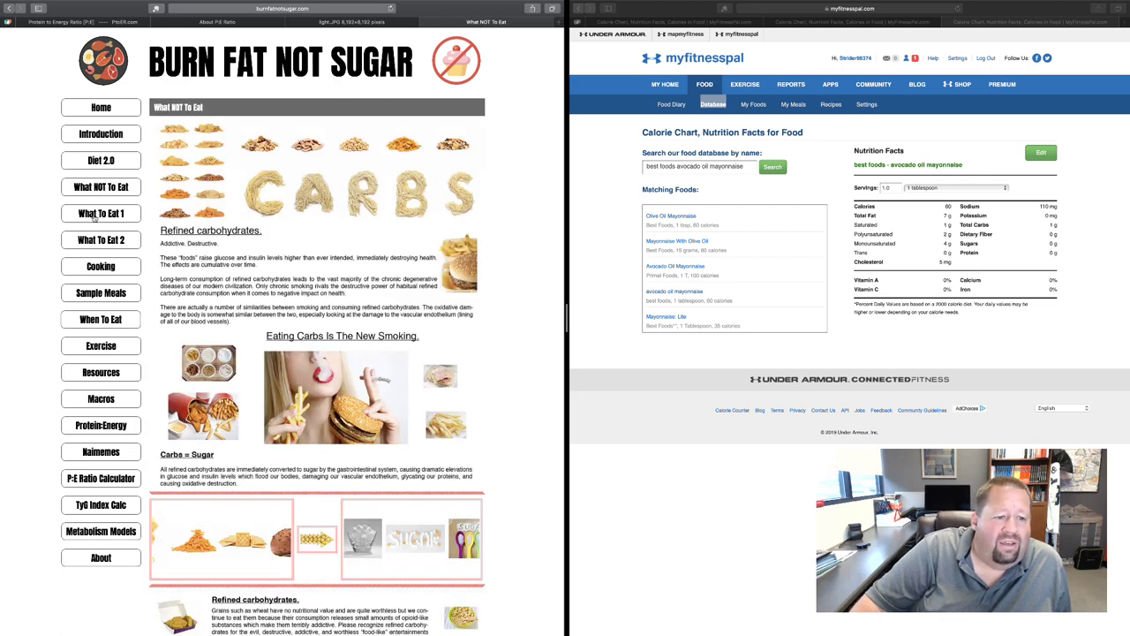
left_click(95, 218)
left_click(97, 239)
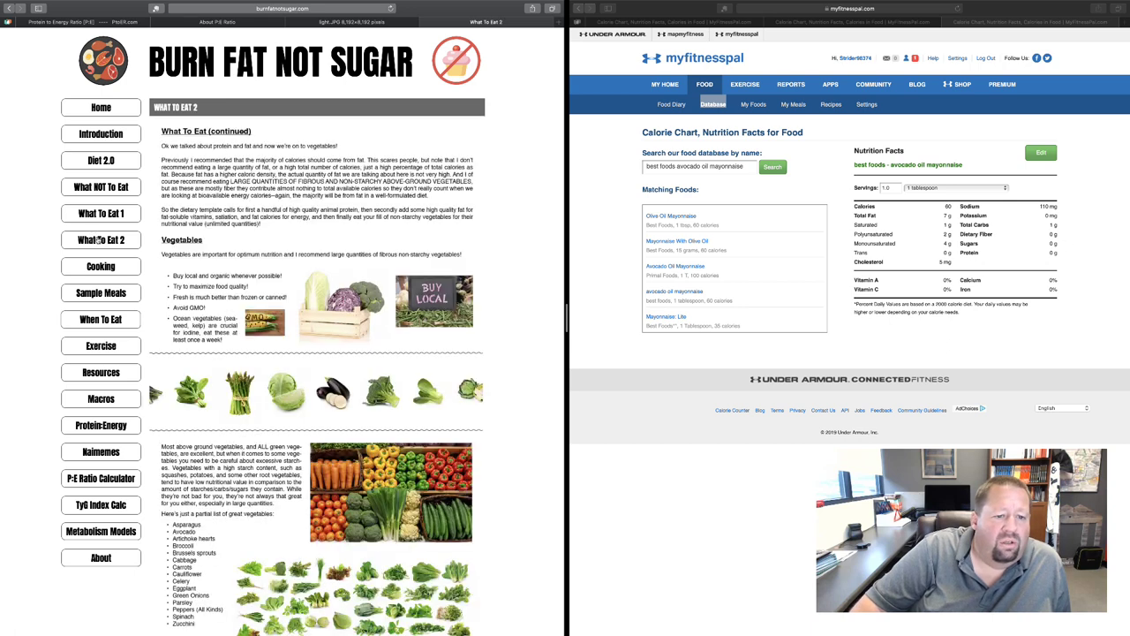
left_click(99, 268)
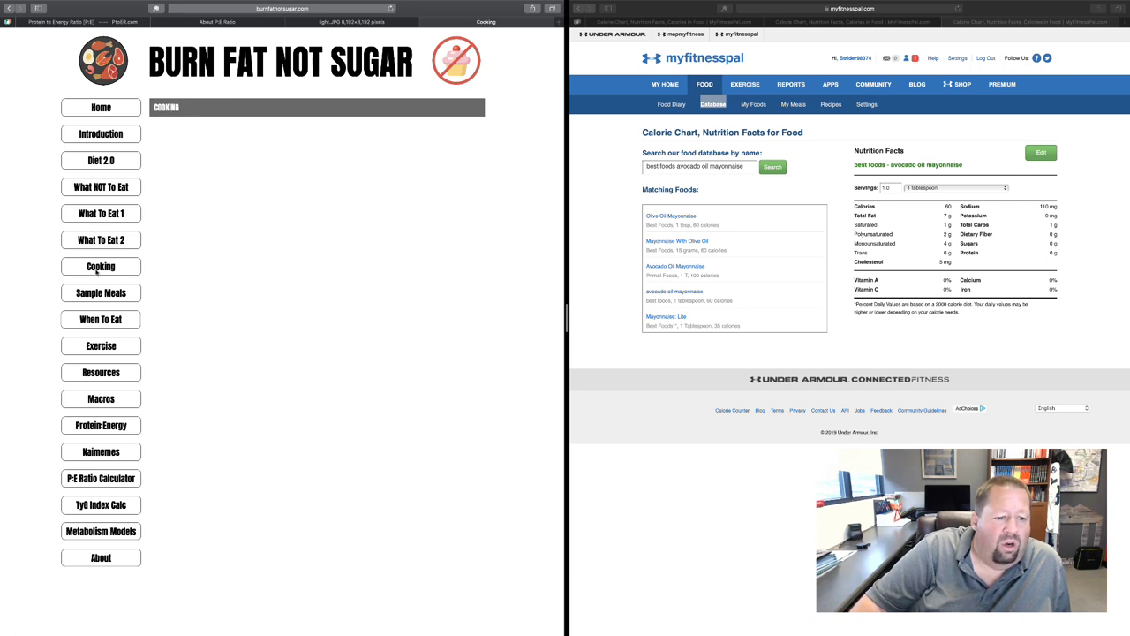
left_click(98, 295)
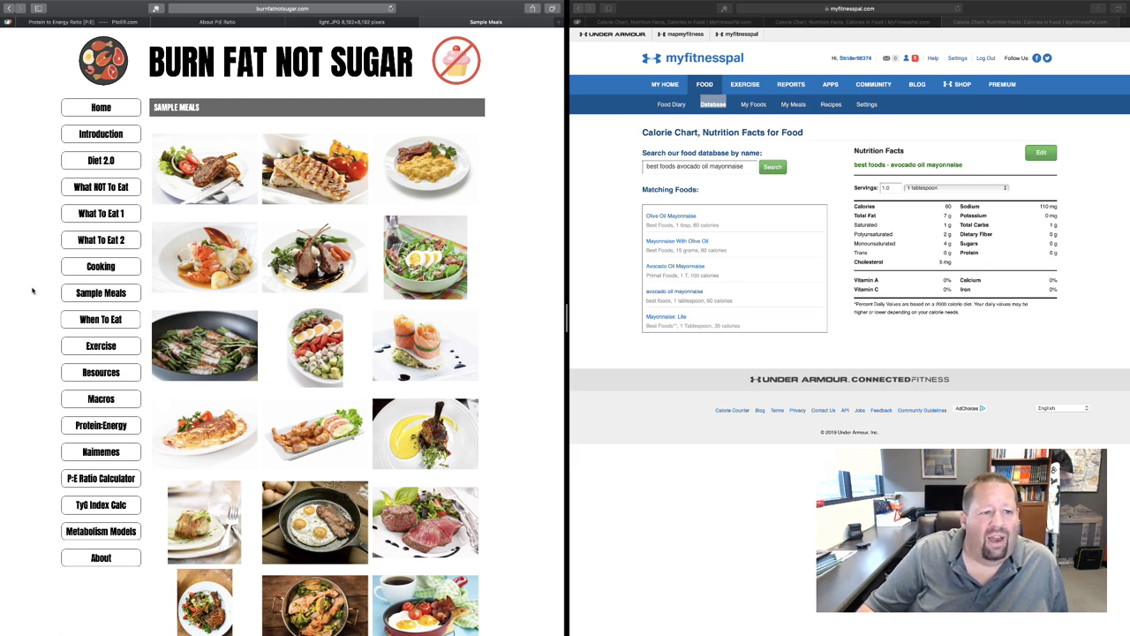
Step: Return to the PtoER.com calculator reading 2106 calories and P:E 1.22
left_click(97, 27)
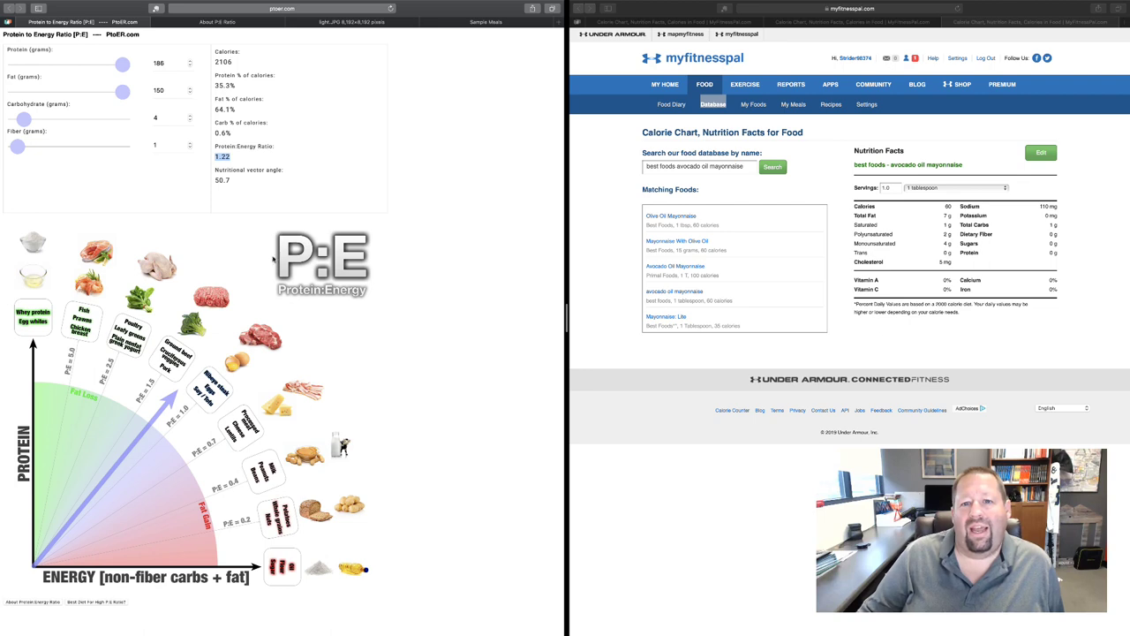
mouse_move(904, 3)
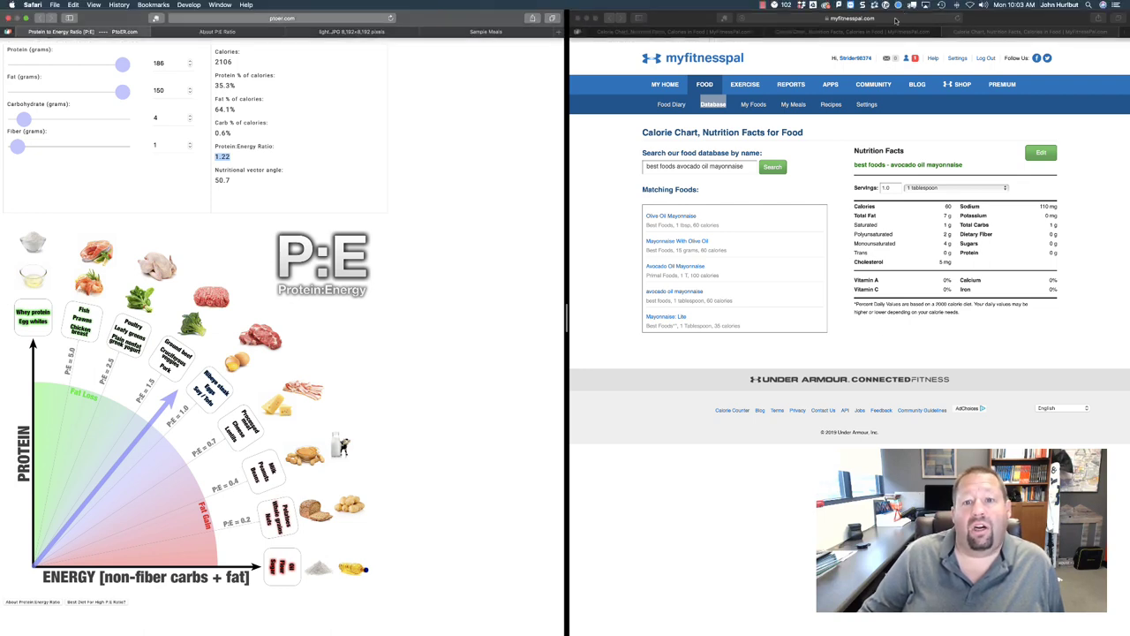